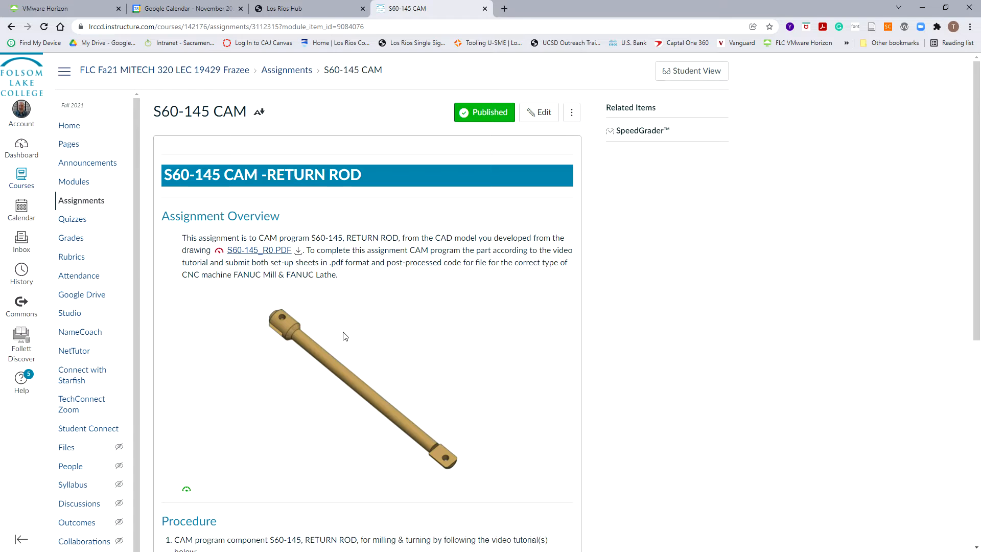
Review the S60-145 CAM Return Rod assignment page and compare it with the S60-143 CAM Drive Rod assignment
{"action": "scroll", "coordinate": [344, 336], "scroll_direction": "down", "scroll_amount": 3}
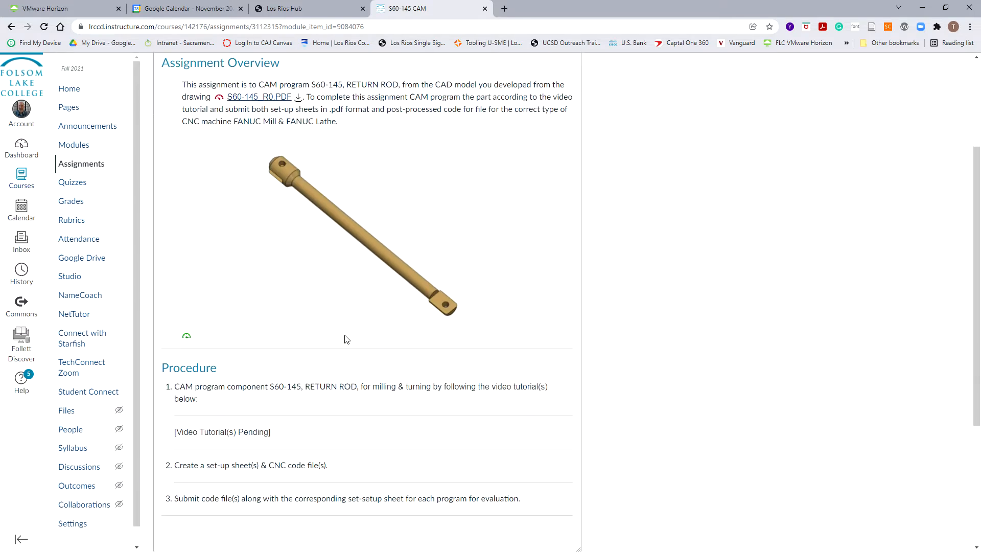
{"action": "scroll", "coordinate": [356, 345], "scroll_direction": "up", "scroll_amount": 3}
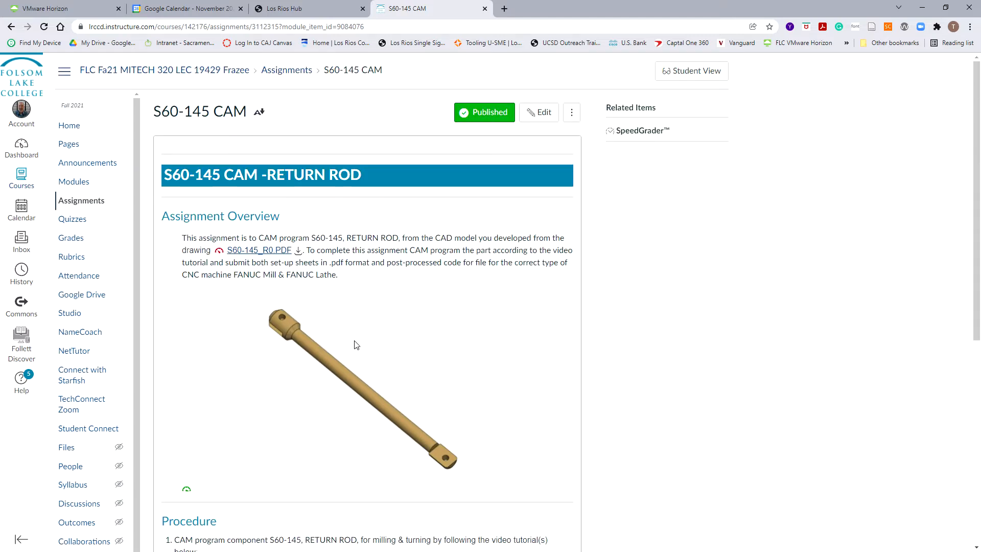
{"action": "scroll", "coordinate": [356, 344], "scroll_direction": "down", "scroll_amount": 7}
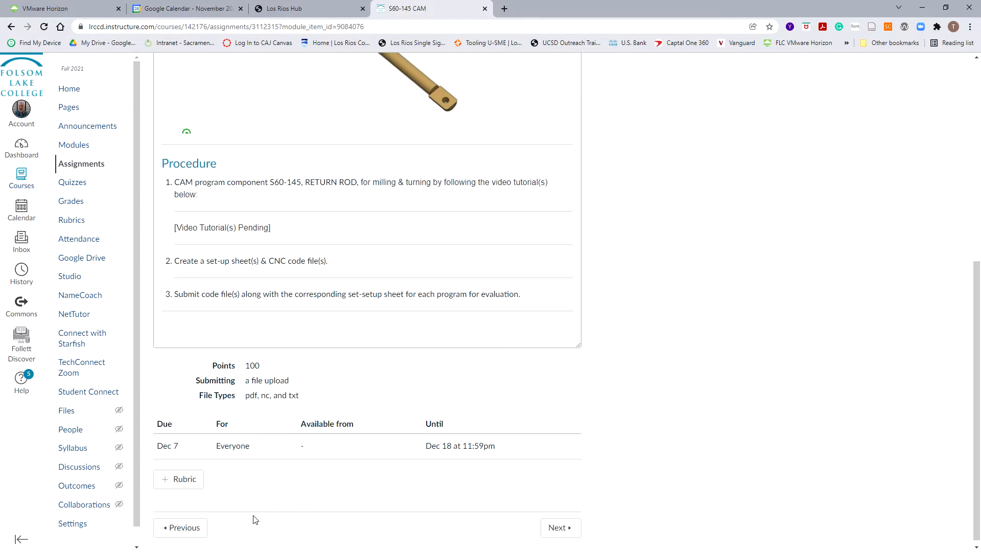
{"action": "left_click", "coordinate": [190, 529]}
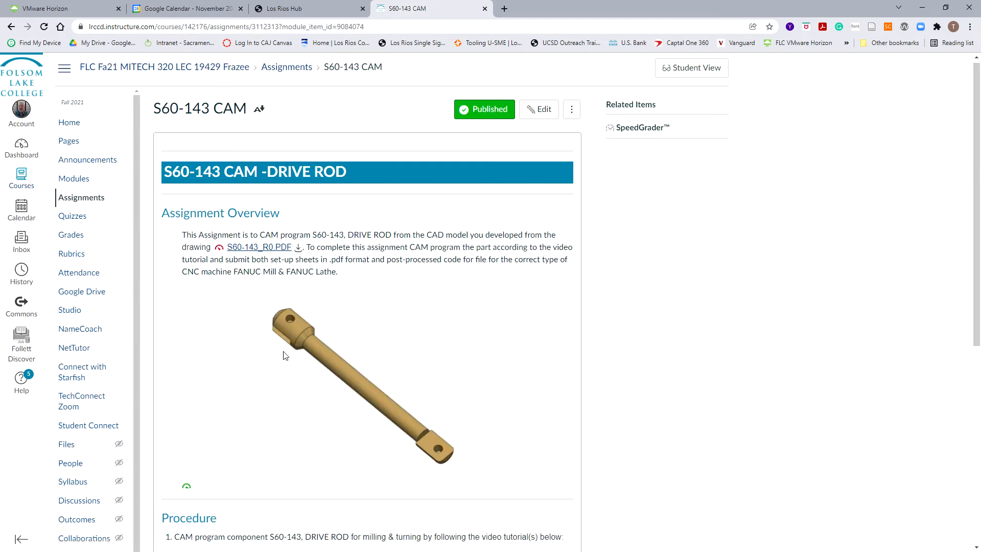
{"action": "scroll", "coordinate": [372, 485], "scroll_direction": "down", "scroll_amount": 7}
{"action": "left_click", "coordinate": [558, 523]}
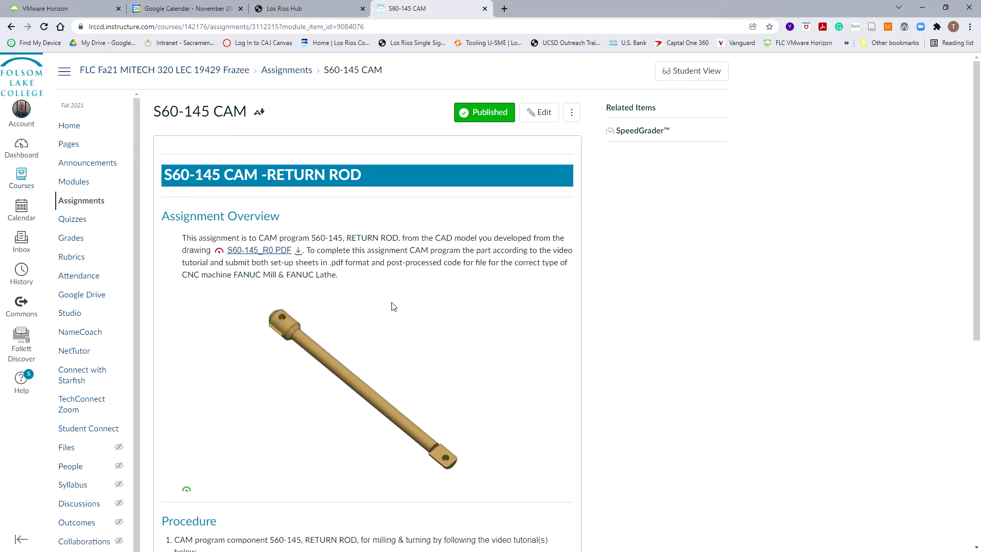
{"action": "scroll", "coordinate": [393, 306], "scroll_direction": "down", "scroll_amount": 3}
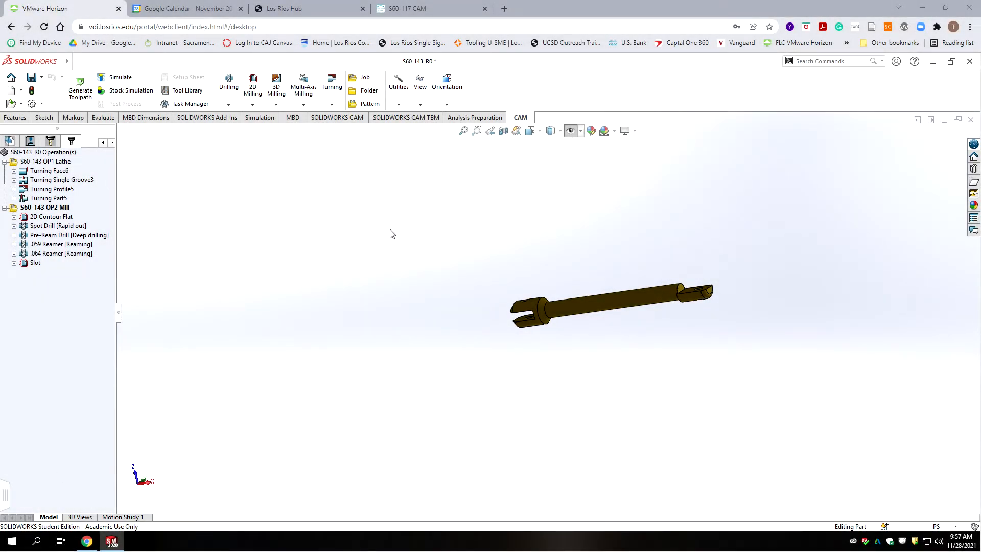
Switch to SOLIDWORKS, open the part S60-145_R0 and tile it side by side with S60-143_R0
{"action": "left_click", "coordinate": [918, 120]}
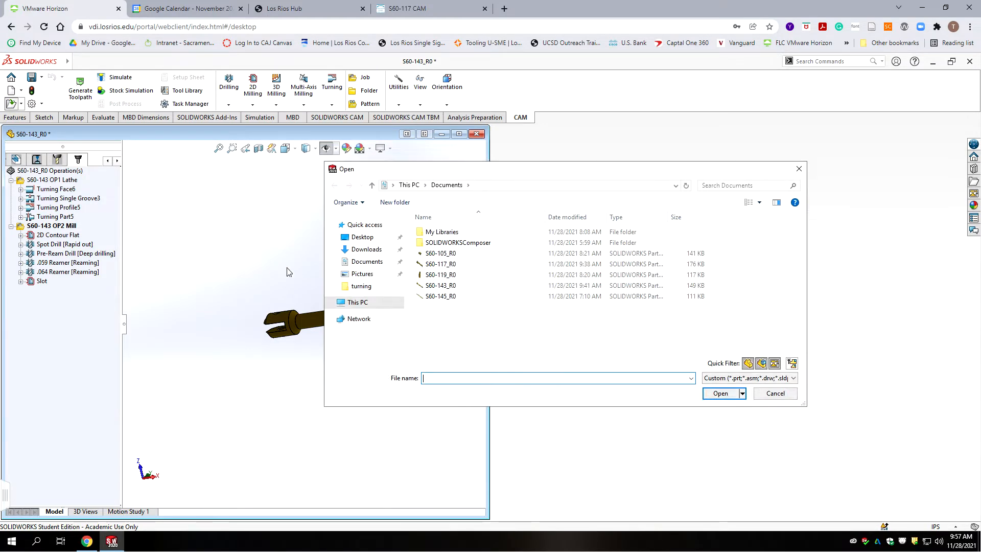
{"action": "left_click", "coordinate": [447, 296]}
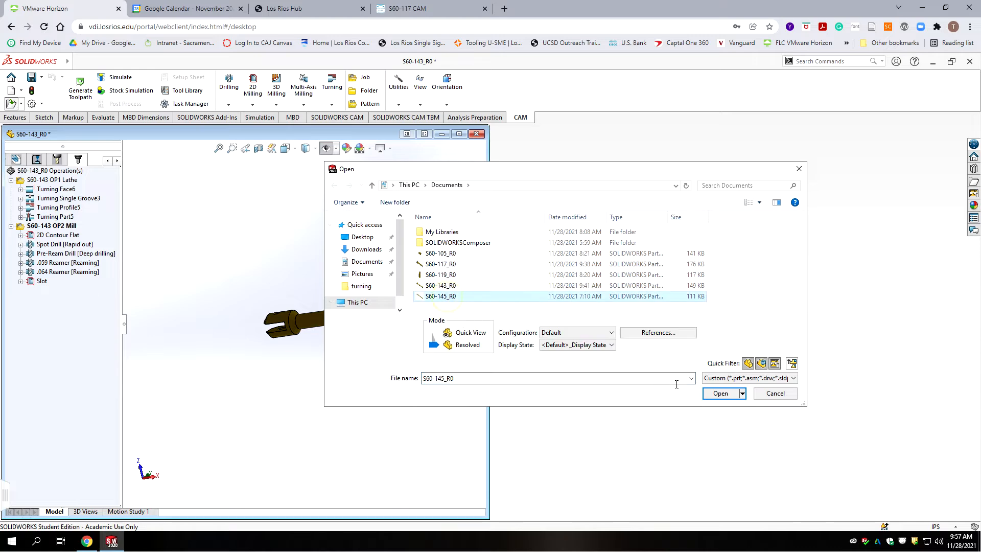
{"action": "left_click", "coordinate": [721, 395]}
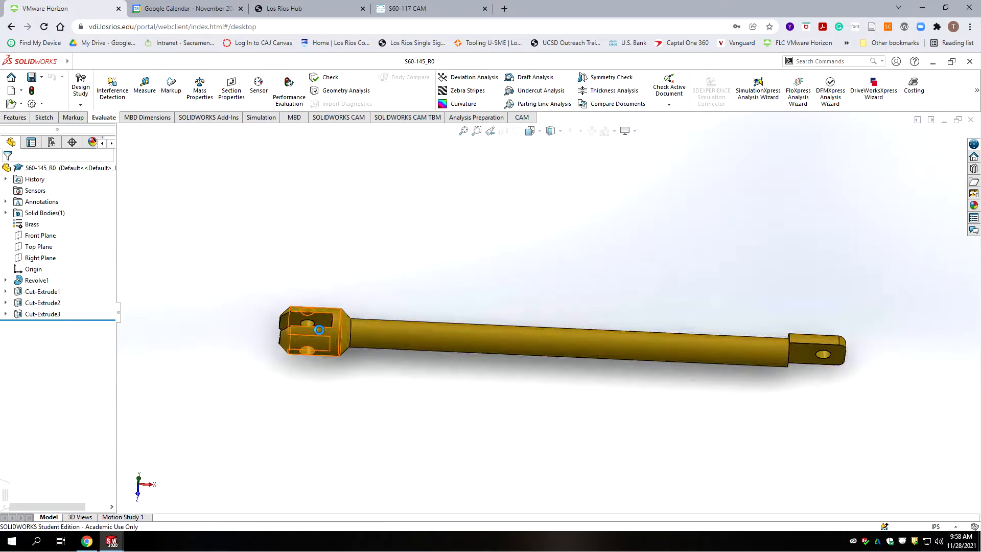
{"action": "left_click", "coordinate": [930, 119]}
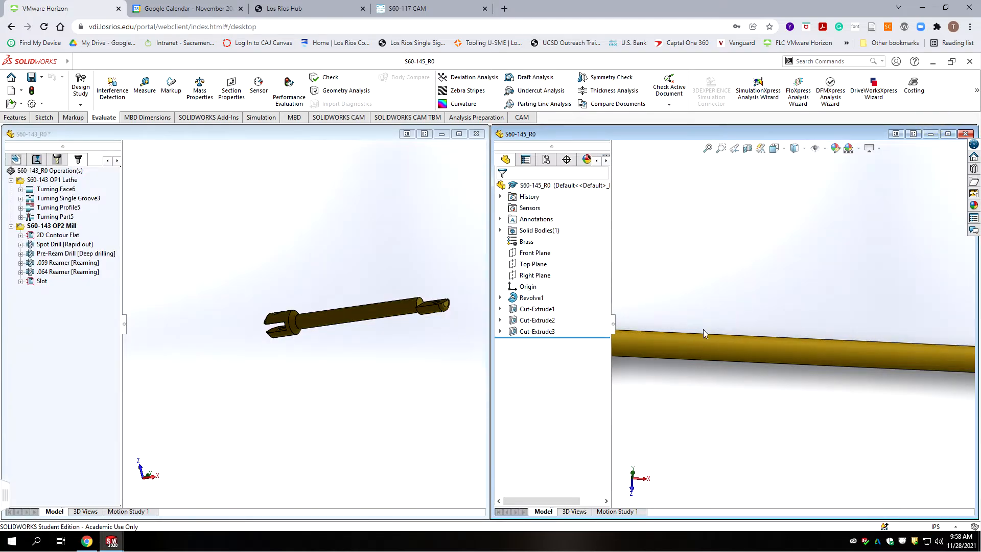
Examine the S60-145_R0 rod from several angles, including its slotted head and flat drilled end
{"action": "scroll", "coordinate": [767, 327], "scroll_direction": "up", "scroll_amount": 3}
{"action": "scroll", "coordinate": [767, 327], "scroll_direction": "up", "scroll_amount": 1}
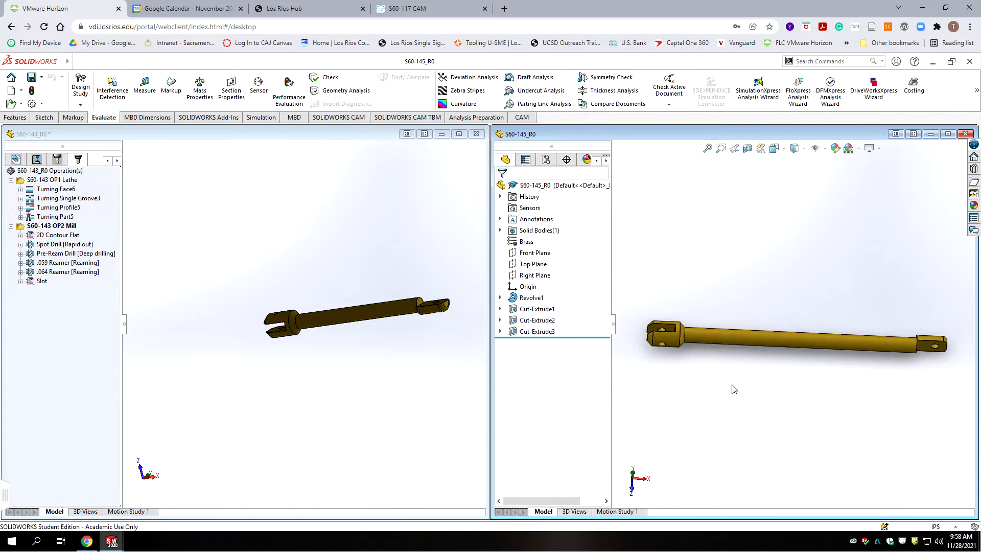
{"action": "middle_click_drag", "start_coordinate": [777, 310], "coordinate": [772, 284]}
{"action": "scroll", "coordinate": [772, 283], "scroll_direction": "up", "scroll_amount": 7}
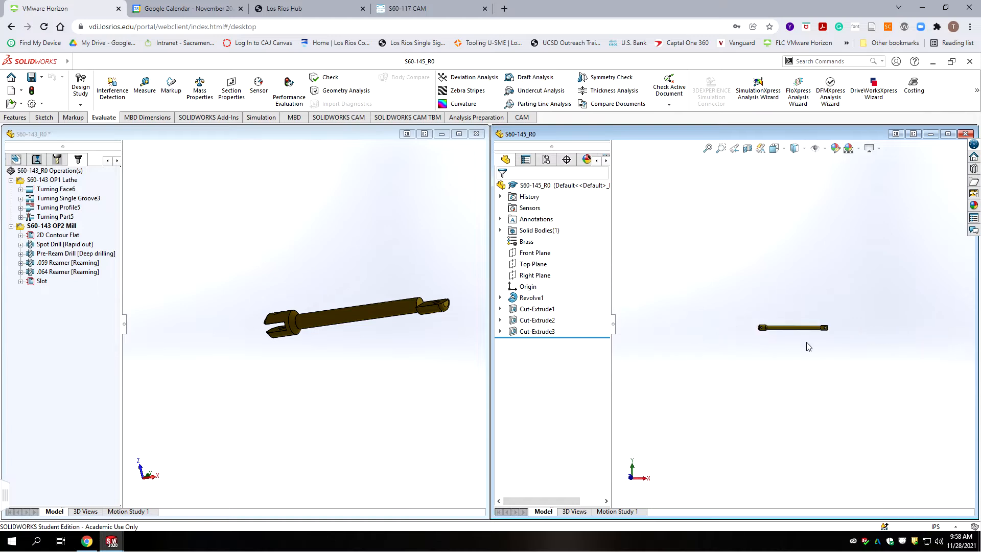
{"action": "scroll", "coordinate": [800, 306], "scroll_direction": "down", "scroll_amount": 6}
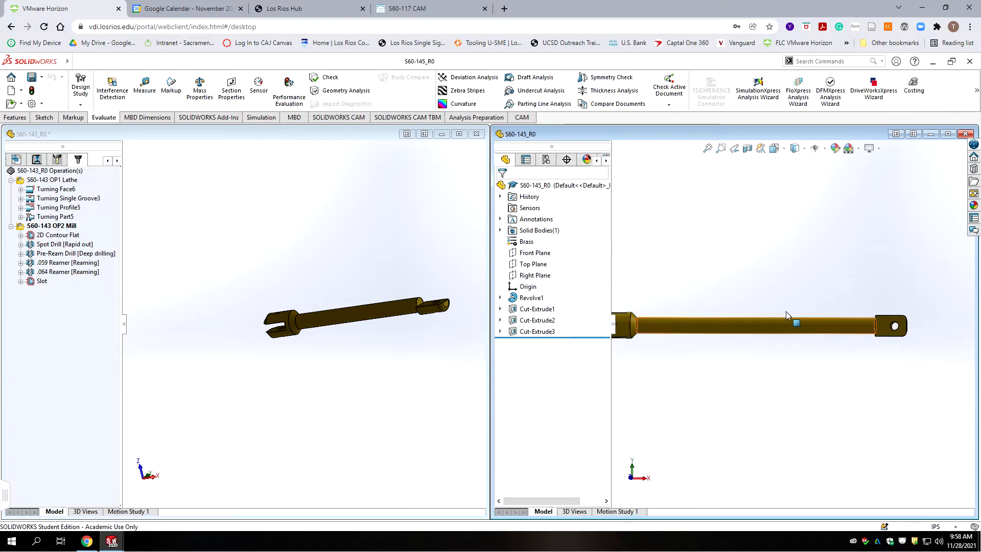
{"action": "middle_click_drag", "start_coordinate": [787, 318], "coordinate": [778, 278]}
{"action": "scroll", "coordinate": [787, 327], "scroll_direction": "down", "scroll_amount": 4}
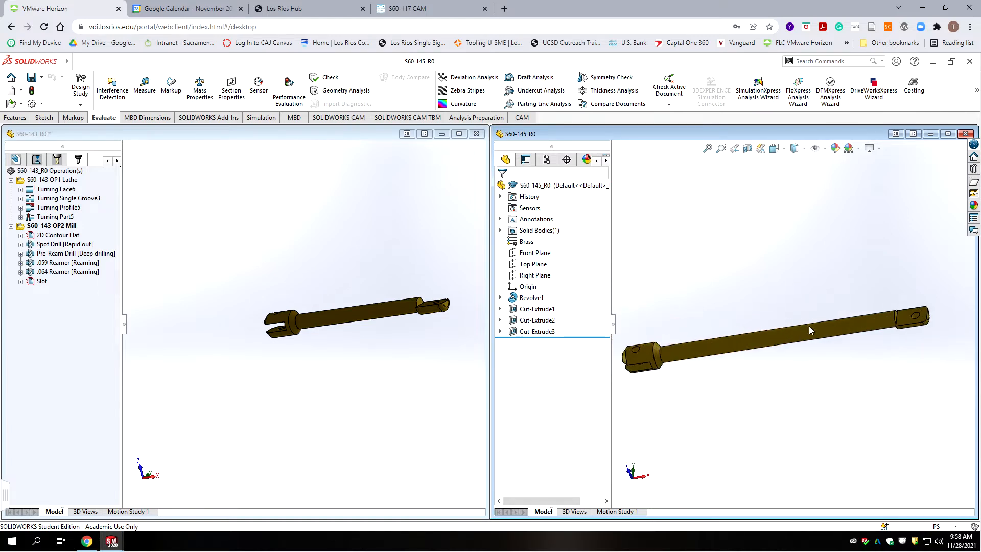
{"action": "scroll", "coordinate": [735, 330], "scroll_direction": "up", "scroll_amount": 2}
{"action": "scroll", "coordinate": [734, 334], "scroll_direction": "down", "scroll_amount": 2}
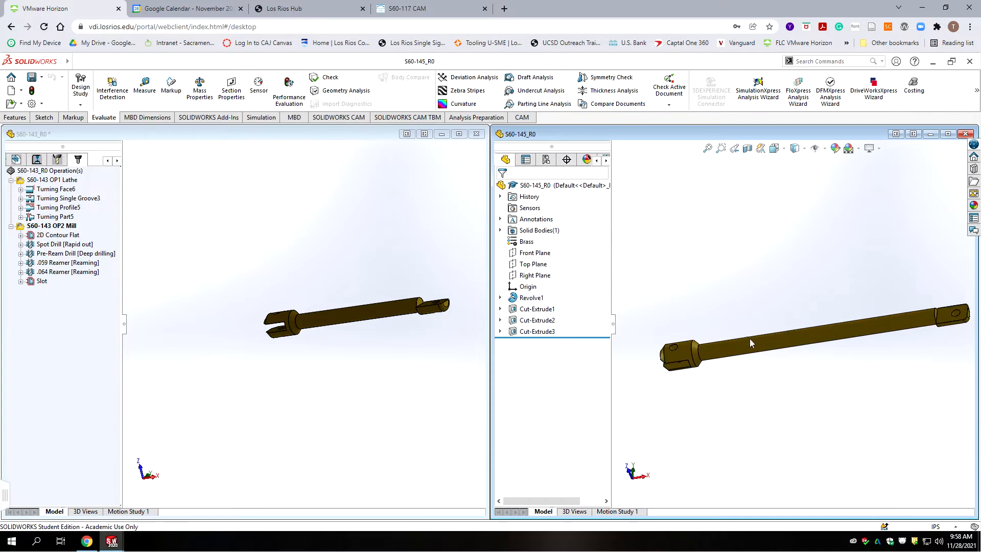
{"action": "scroll", "coordinate": [747, 338], "scroll_direction": "down", "scroll_amount": 1}
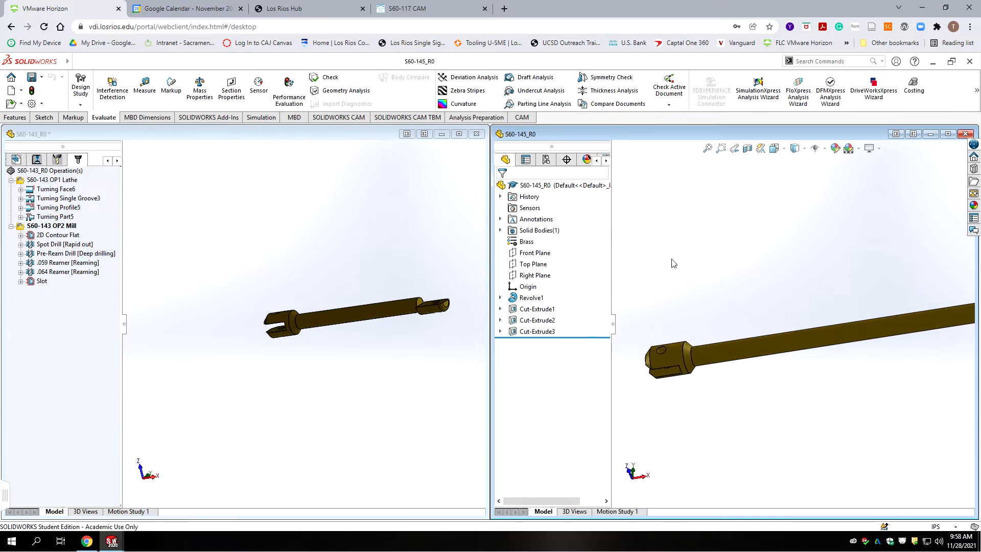
Show Sketch1 of the Revolve1 feature in the S60-145_R0 part
{"action": "left_click", "coordinate": [500, 298]}
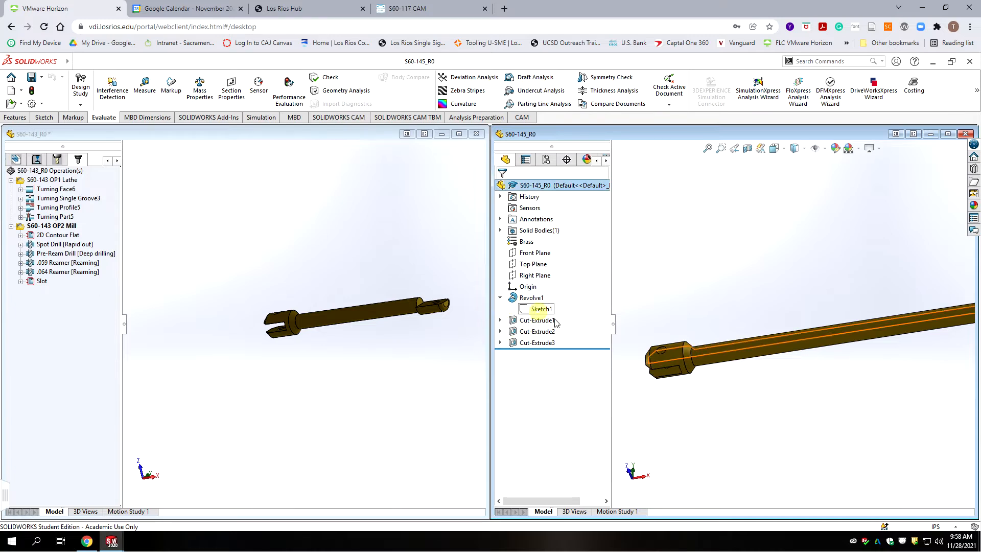
{"action": "left_click", "coordinate": [553, 310]}
{"action": "left_click", "coordinate": [547, 296]}
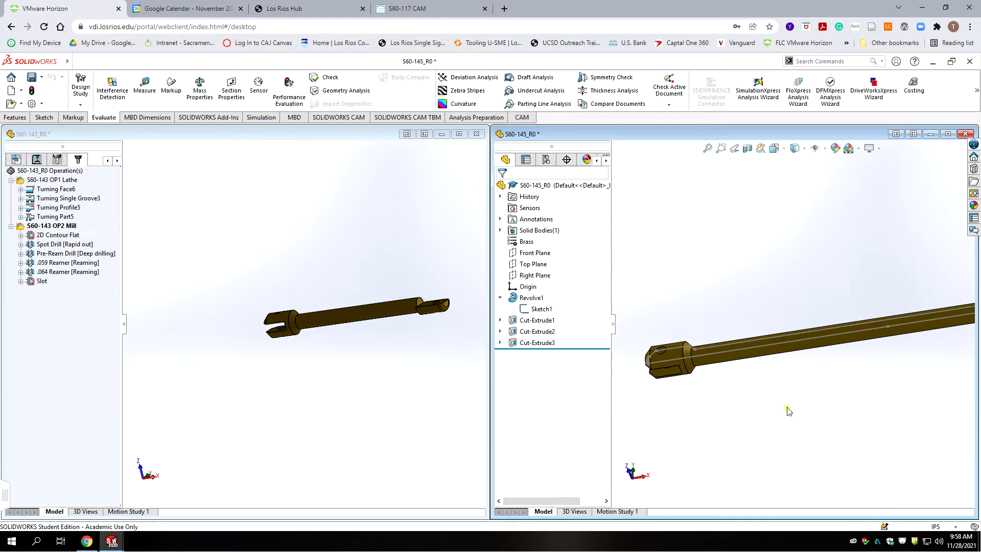
{"action": "scroll", "coordinate": [827, 383], "scroll_direction": "up", "scroll_amount": 4}
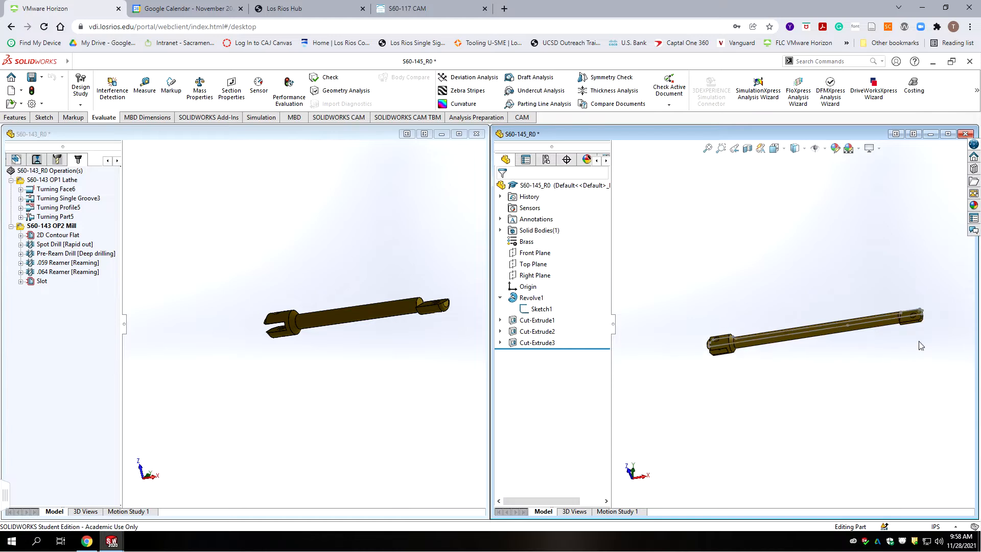
{"action": "scroll", "coordinate": [814, 341], "scroll_direction": "down", "scroll_amount": 2}
{"action": "scroll", "coordinate": [738, 334], "scroll_direction": "up", "scroll_amount": 2}
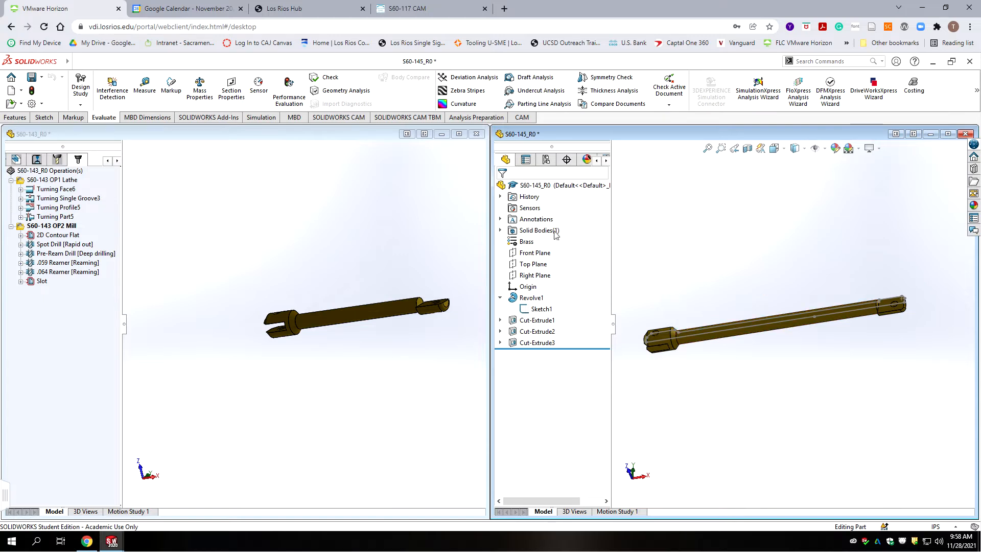
Copy the S60-143 OP1 Lathe job from S60-143_R0 and paste it into the CAM operations of S60-145_R0
{"action": "left_click", "coordinate": [606, 161]}
{"action": "left_click", "coordinate": [567, 161]}
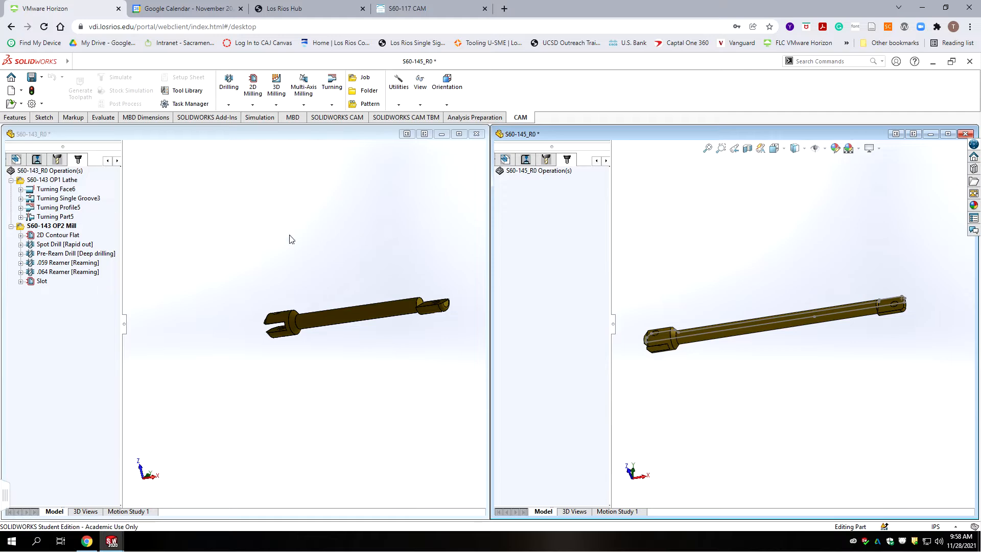
{"action": "left_click", "coordinate": [53, 180]}
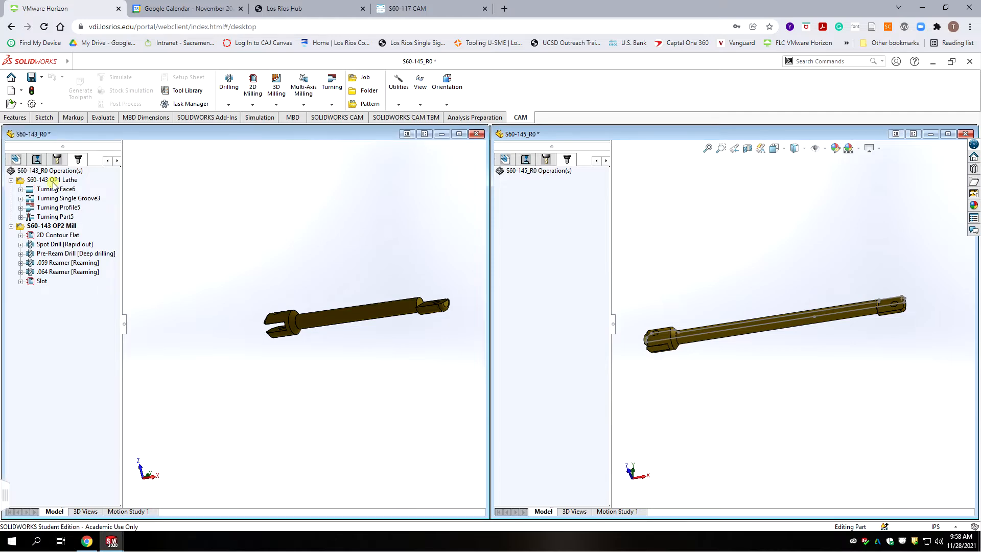
{"action": "right_click", "coordinate": [53, 184]}
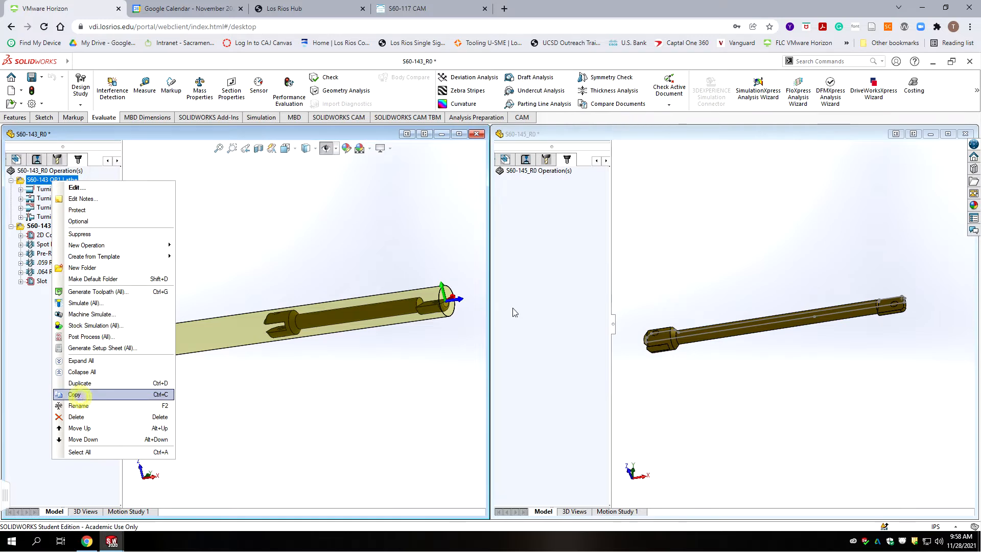
{"action": "right_click", "coordinate": [526, 249]}
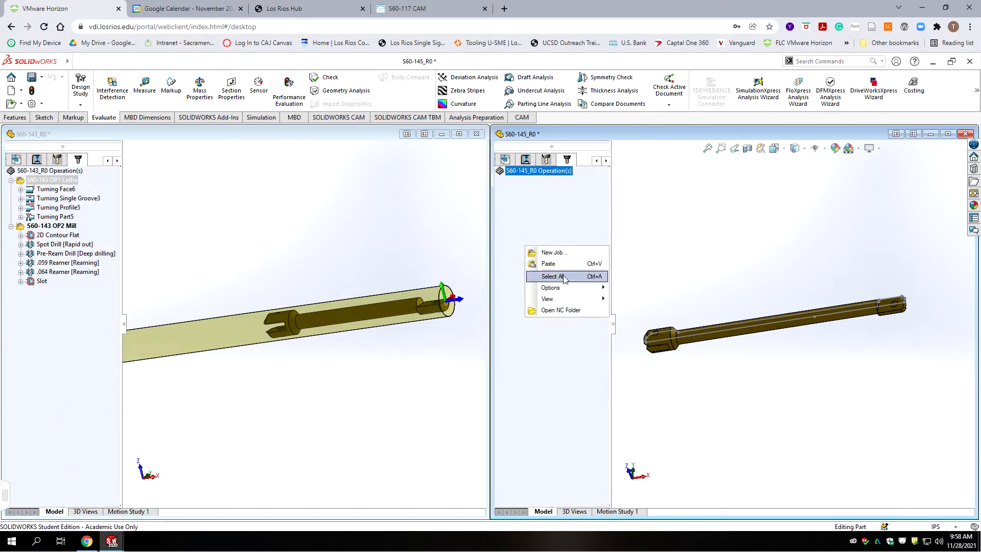
{"action": "left_click", "coordinate": [555, 263]}
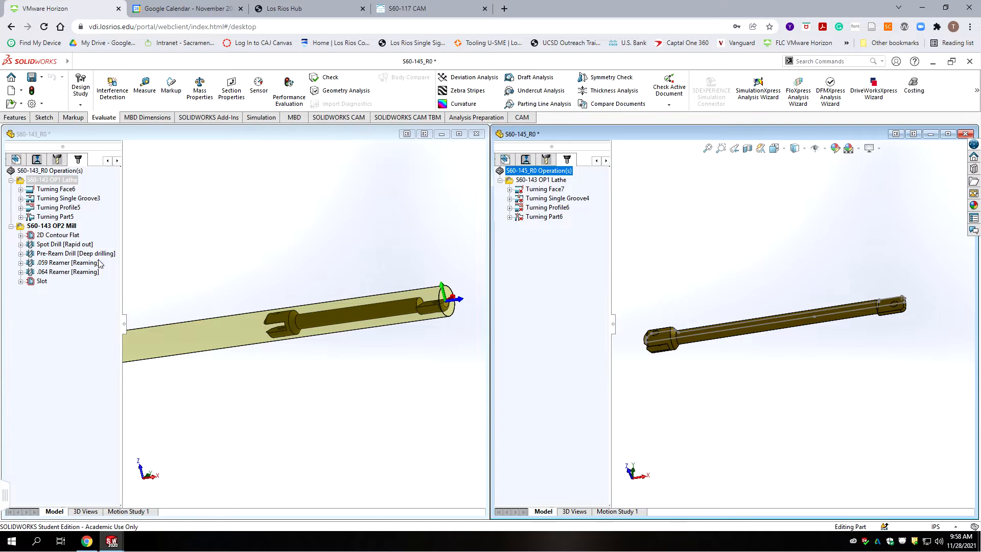
Copy the S60-143 OP2 Mill job from S60-143_R0 into the CAM operations of S60-145_R0
{"action": "right_click", "coordinate": [55, 226]}
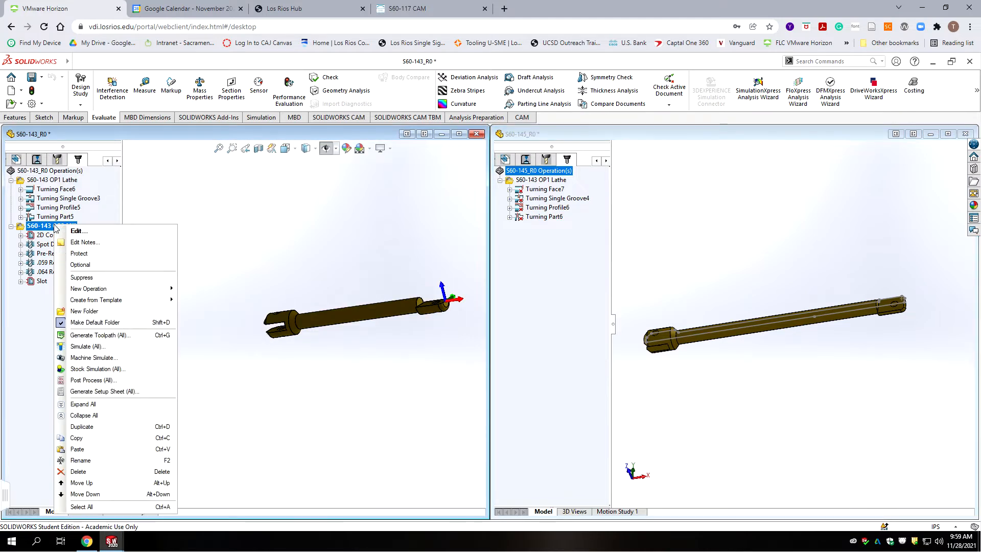
{"action": "left_click", "coordinate": [82, 437]}
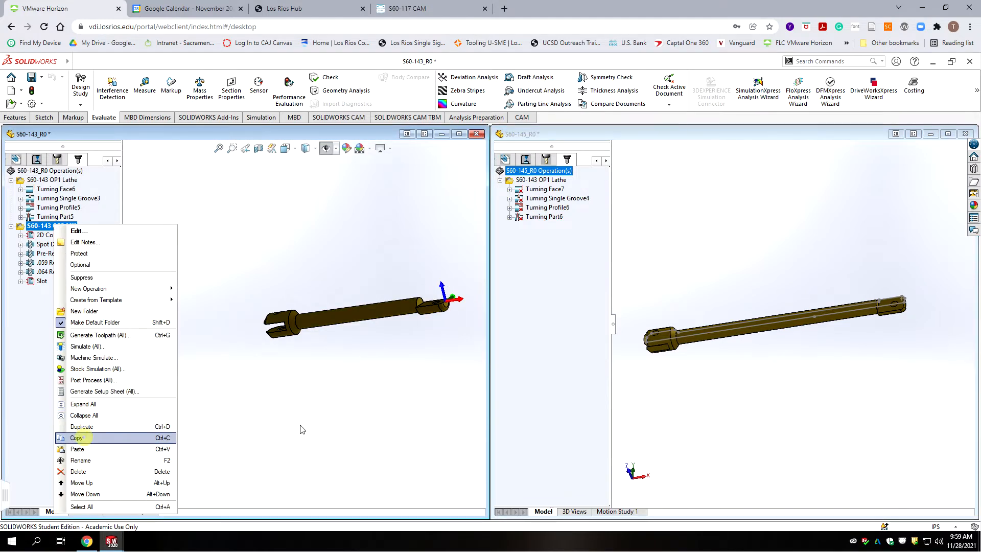
{"action": "right_click", "coordinate": [548, 317]}
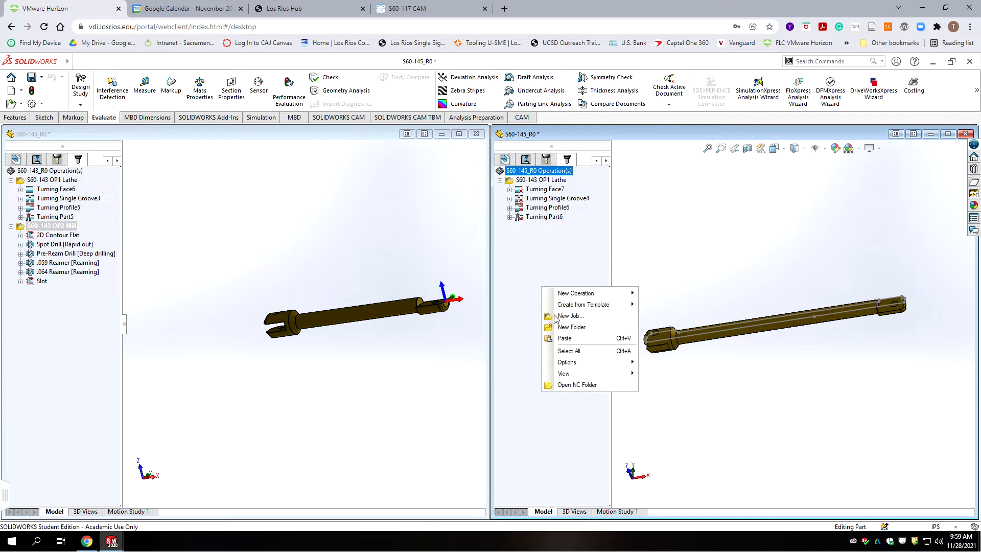
{"action": "left_click", "coordinate": [564, 338]}
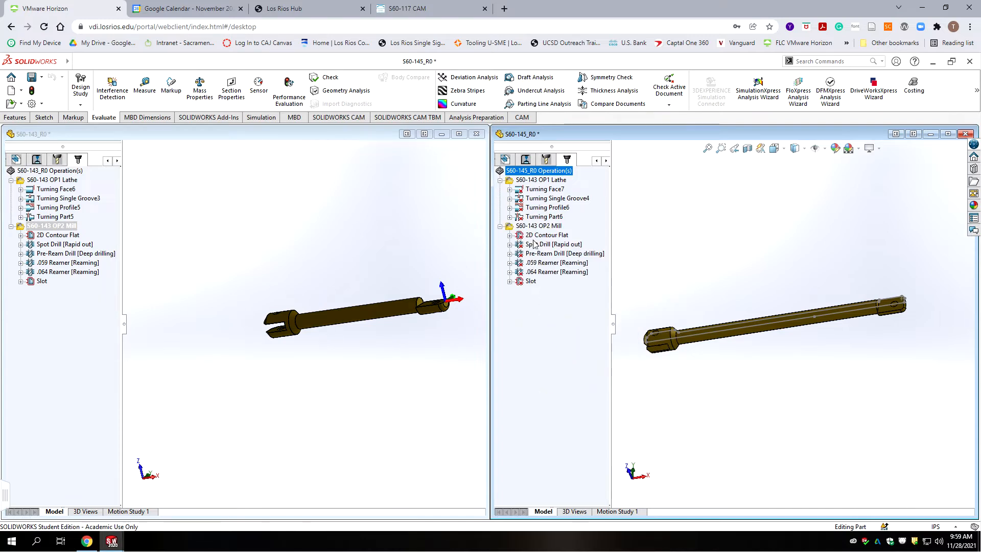
Save the S60-143_R0 part and close it
{"action": "left_click", "coordinate": [301, 212]}
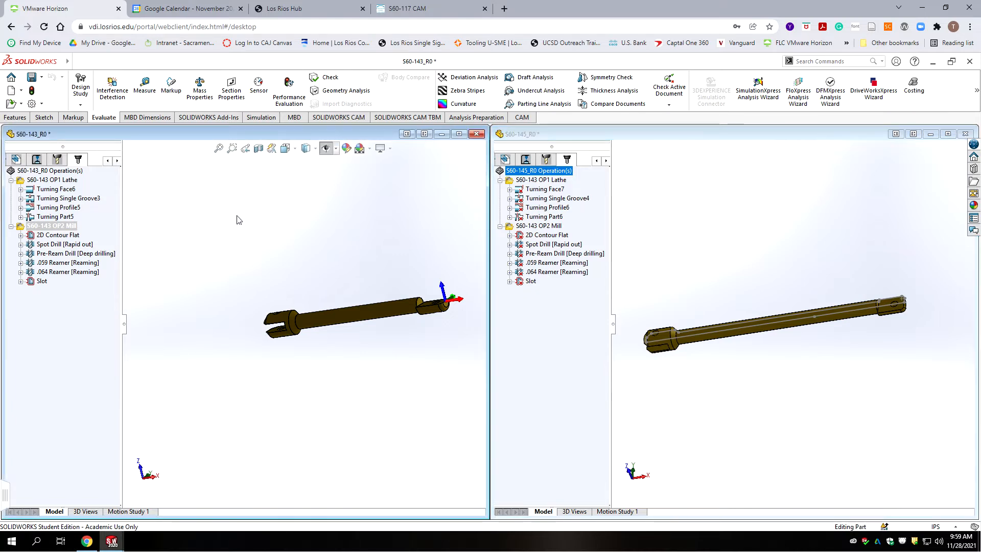
{"action": "left_click", "coordinate": [32, 77]}
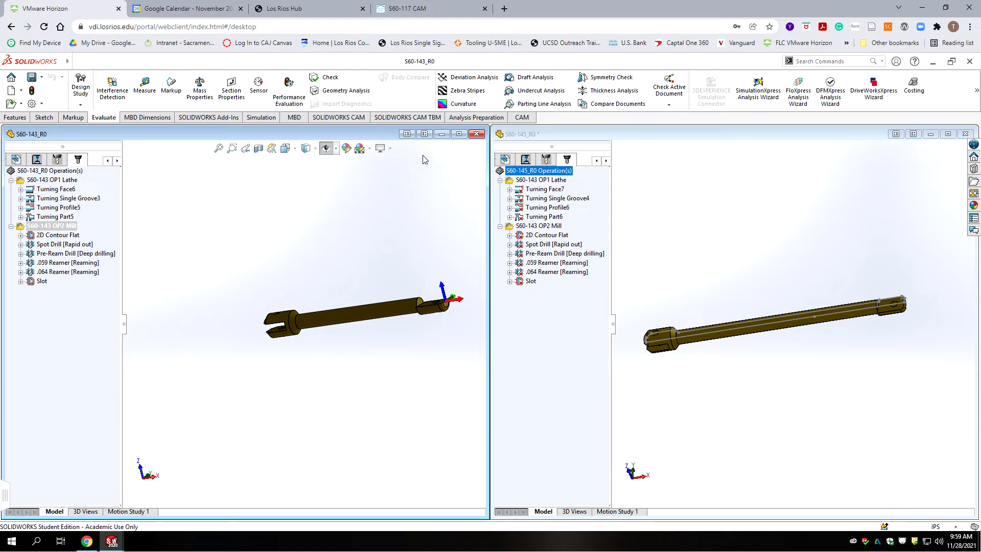
{"action": "left_click", "coordinate": [476, 135]}
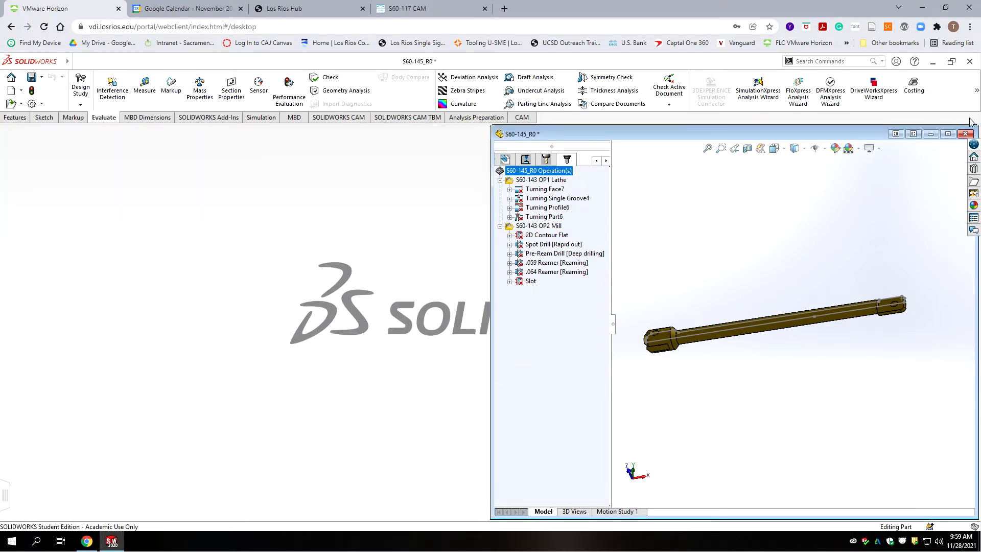
Maximize the S60-145_R0 document and save it
{"action": "left_click", "coordinate": [947, 134]}
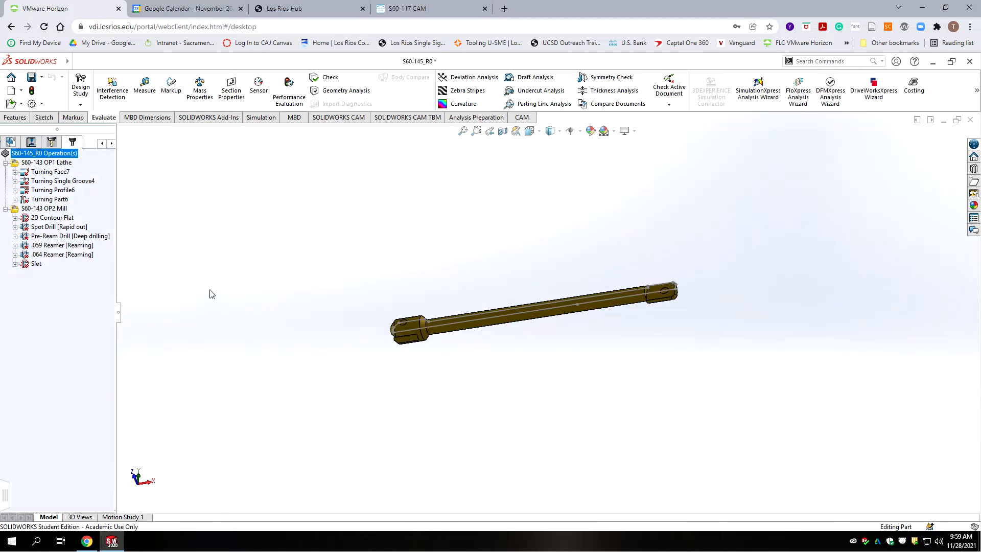
{"action": "left_click", "coordinate": [31, 77]}
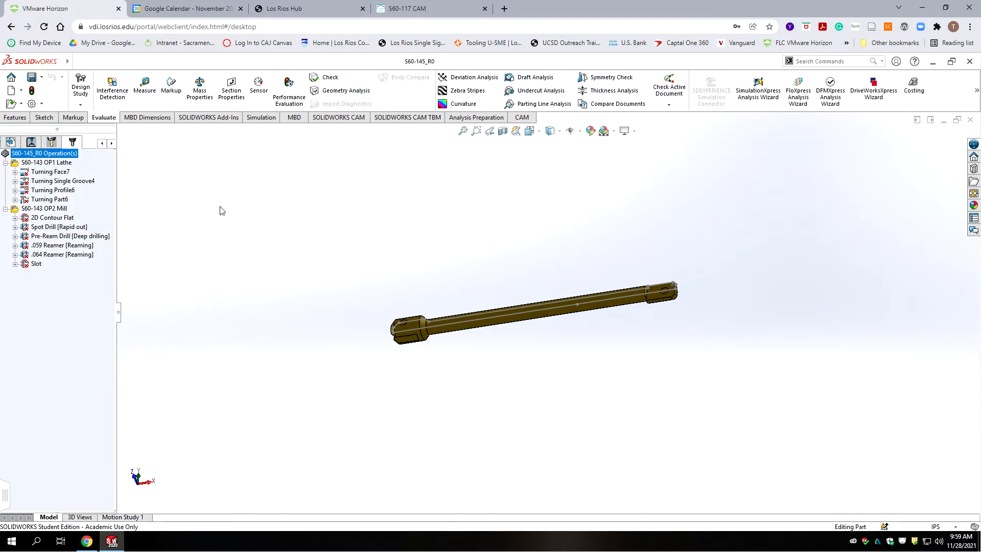
Rename the two copied jobs as S60-145 OP1 Lathe and S60-145 OP2 Mill
{"action": "left_click", "coordinate": [43, 163]}
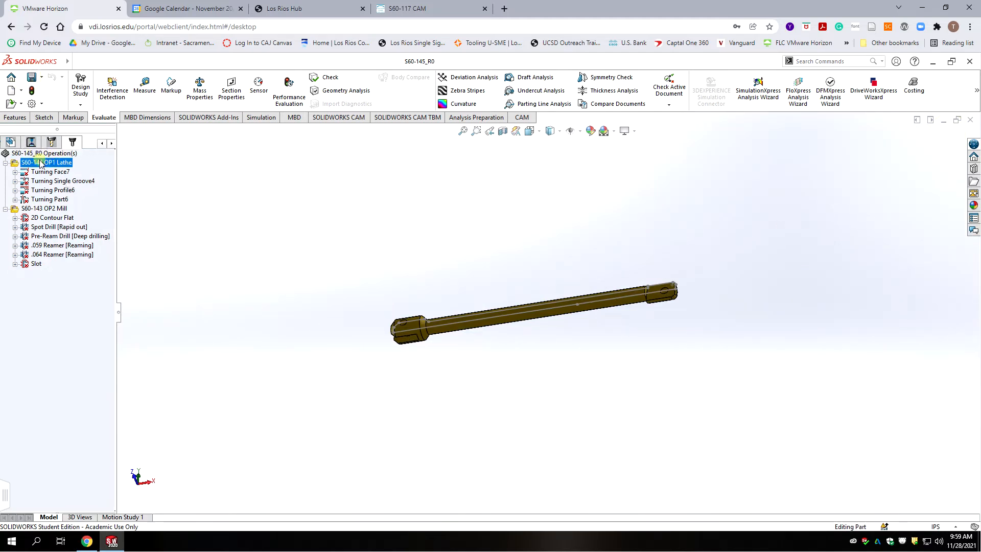
{"action": "left_click", "coordinate": [43, 163]}
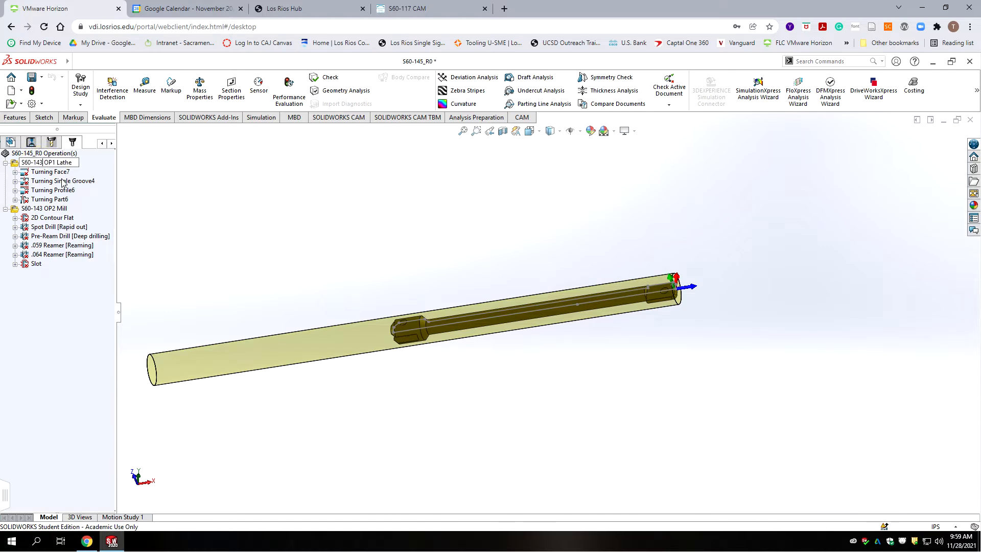
{"action": "left_click", "coordinate": [37, 312]}
{"action": "left_click", "coordinate": [46, 210]}
{"action": "left_click", "coordinate": [46, 210]}
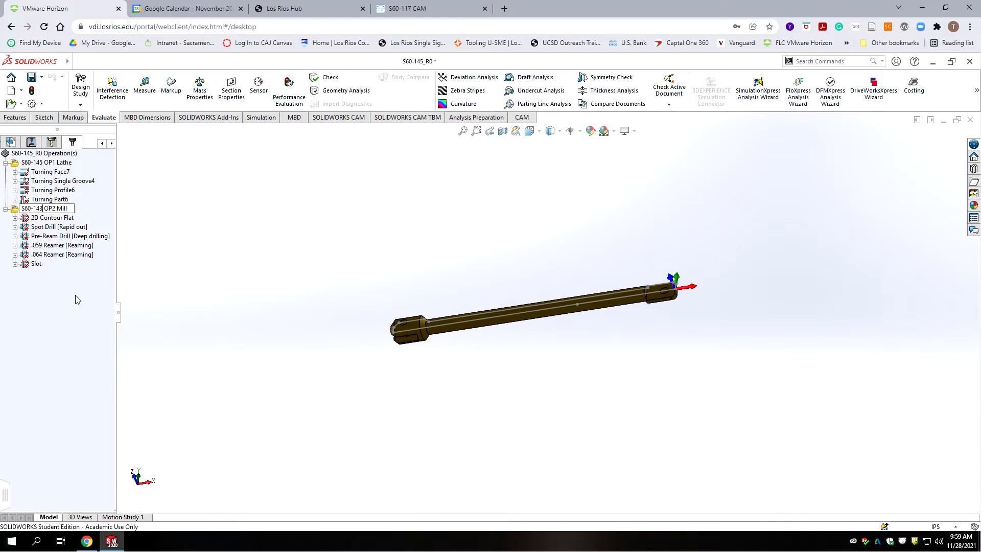
{"action": "left_click", "coordinate": [75, 349]}
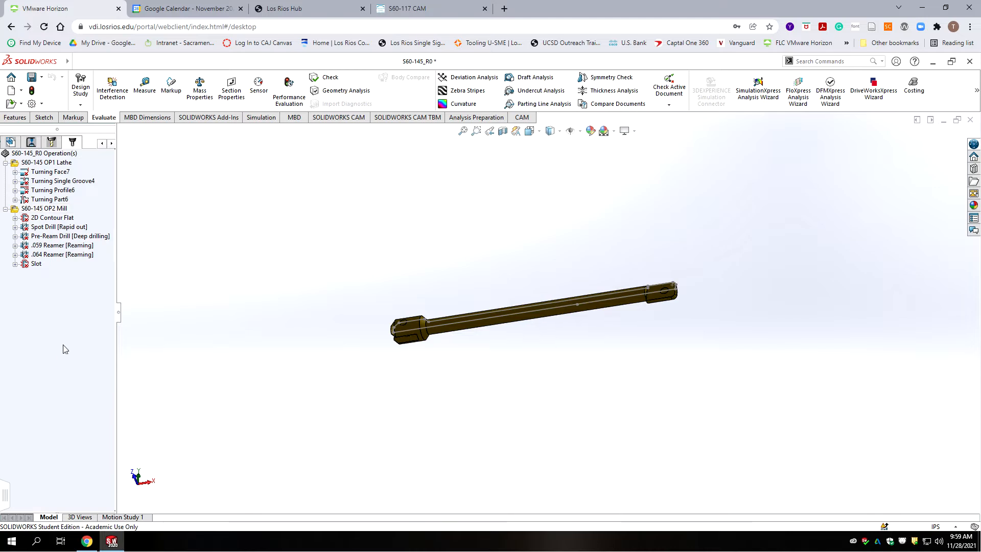
Open the S60-145 OP1 Lathe job, check its model, cylindrical stock, chuck and origin against the rod, and accept it
{"action": "left_click", "coordinate": [50, 162]}
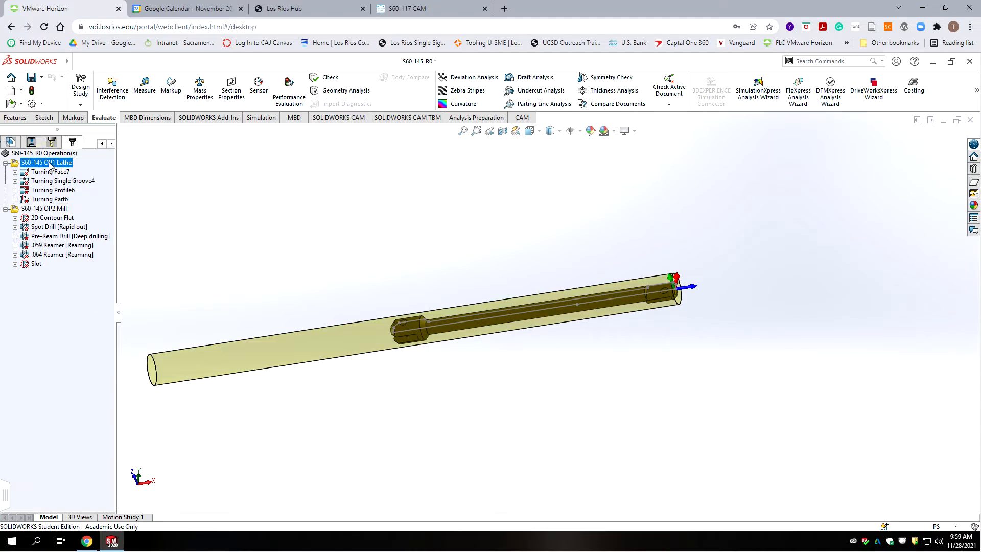
{"action": "right_click", "coordinate": [50, 163]}
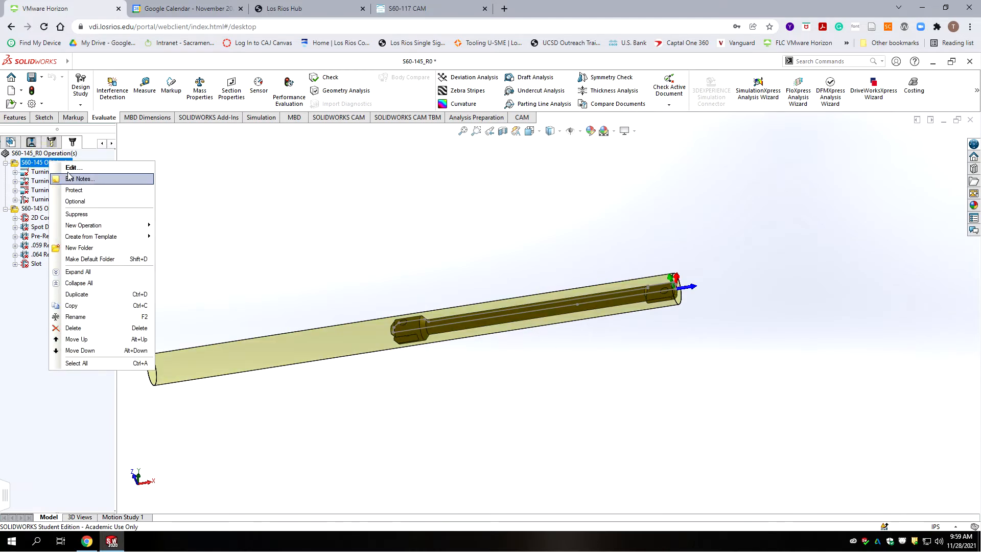
{"action": "left_click", "coordinate": [70, 169]}
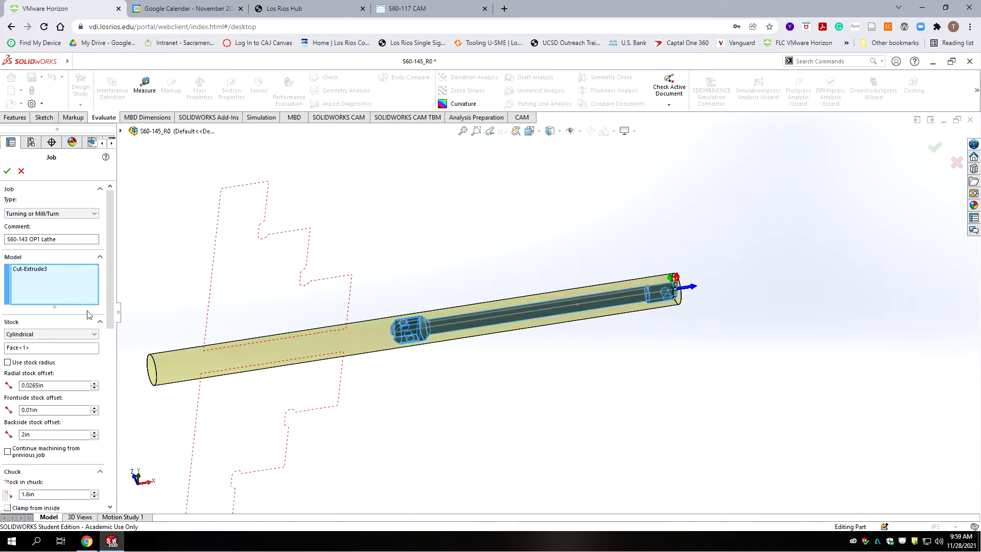
{"action": "left_click_drag", "start_coordinate": [107, 221], "coordinate": [114, 192]}
{"action": "scroll", "coordinate": [638, 294], "scroll_direction": "down", "scroll_amount": 5}
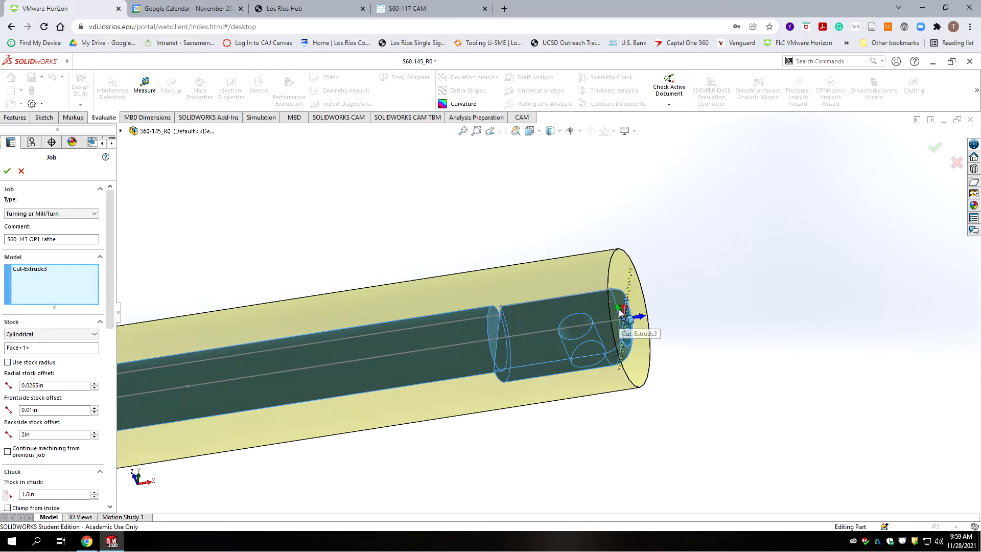
{"action": "scroll", "coordinate": [375, 347], "scroll_direction": "up", "scroll_amount": 6}
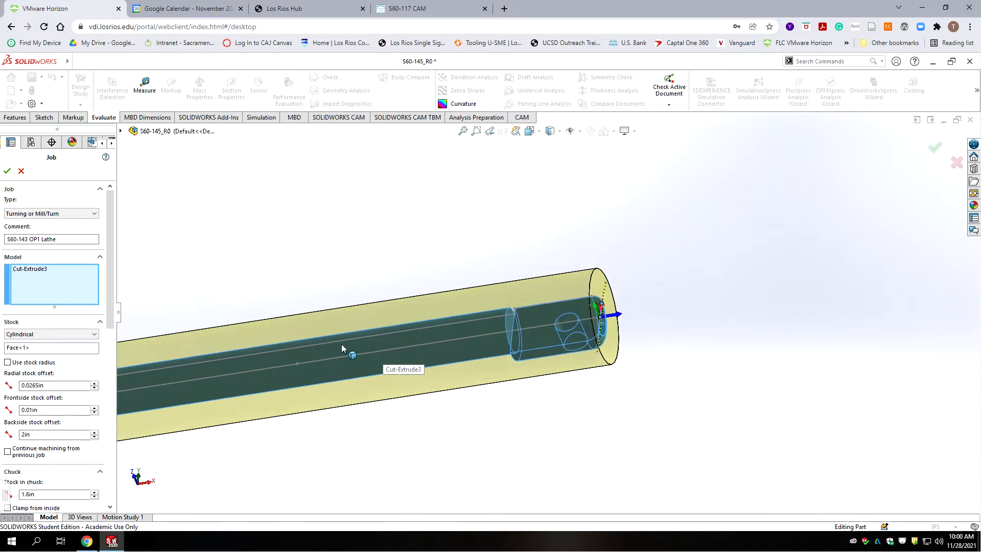
{"action": "scroll", "coordinate": [294, 339], "scroll_direction": "up", "scroll_amount": 3}
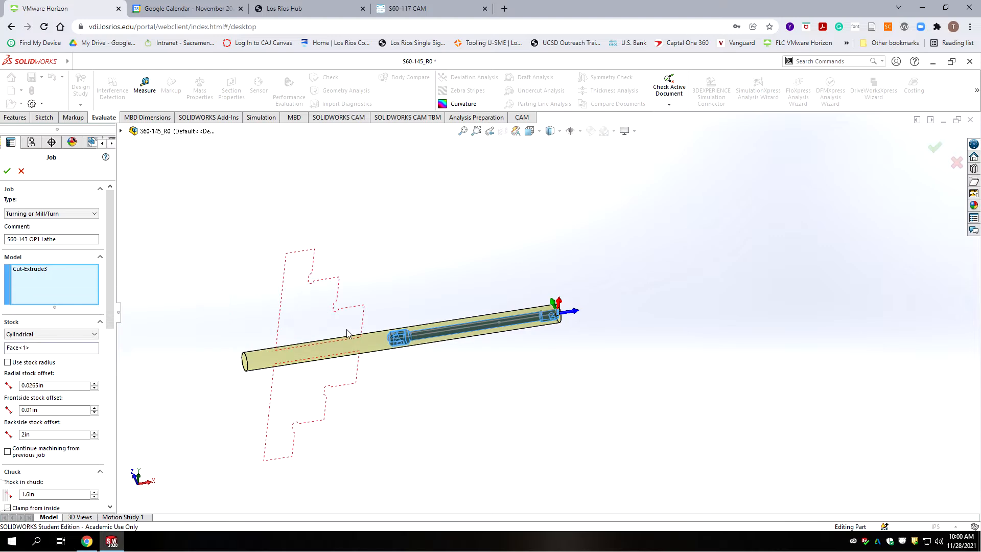
{"action": "scroll", "coordinate": [420, 336], "scroll_direction": "down", "scroll_amount": 2}
{"action": "scroll", "coordinate": [444, 340], "scroll_direction": "down", "scroll_amount": 2}
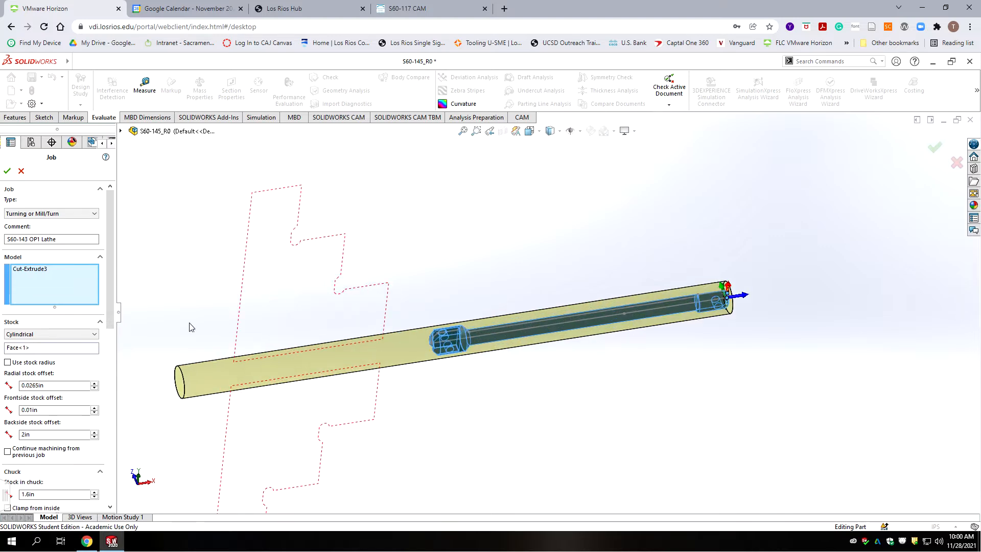
{"action": "left_click", "coordinate": [7, 170]}
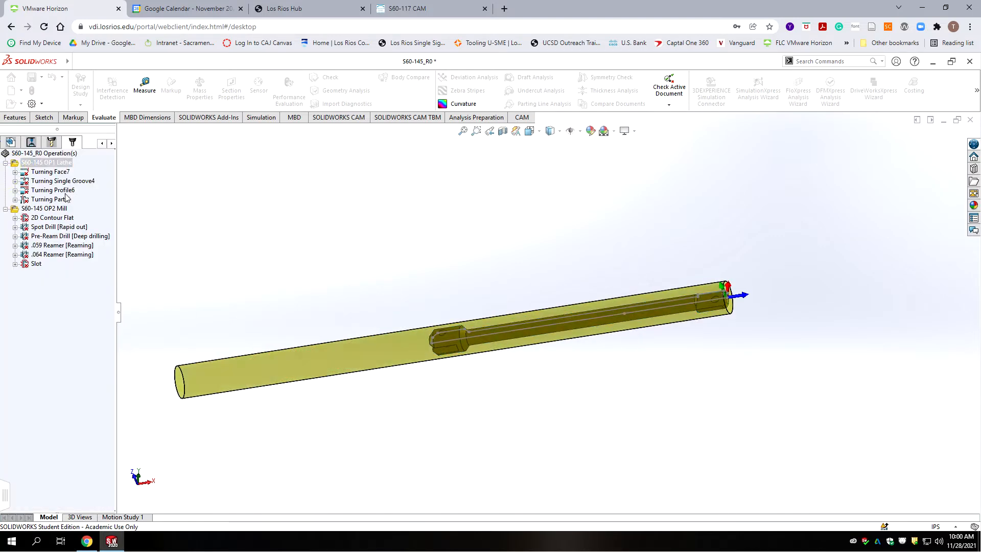
Edit the Turning Face7 operation, check its facing path at the rod's origin end, and accept it to regenerate the toolpath
{"action": "left_click", "coordinate": [45, 173]}
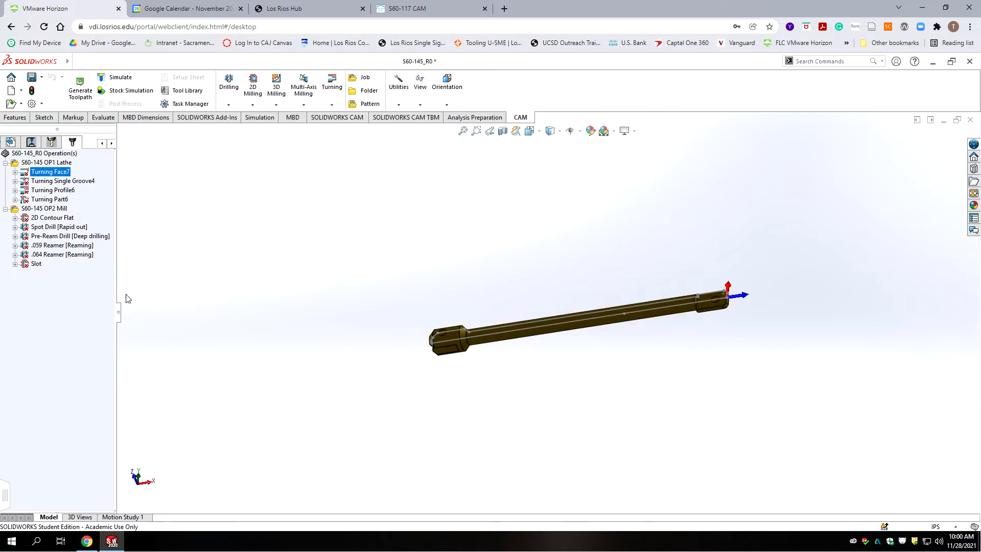
{"action": "right_click", "coordinate": [49, 173]}
{"action": "left_click", "coordinate": [63, 176]}
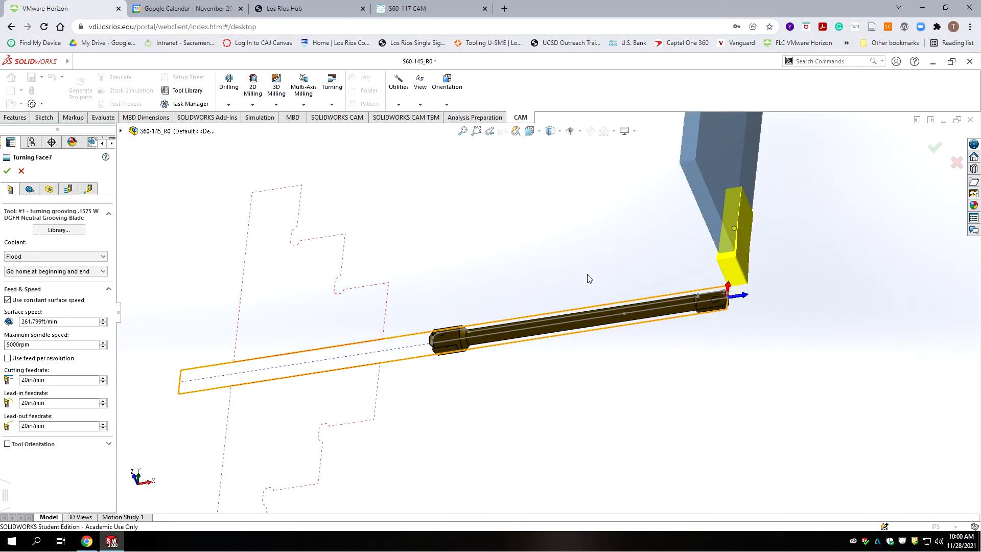
{"action": "scroll", "coordinate": [732, 293], "scroll_direction": "down", "scroll_amount": 5}
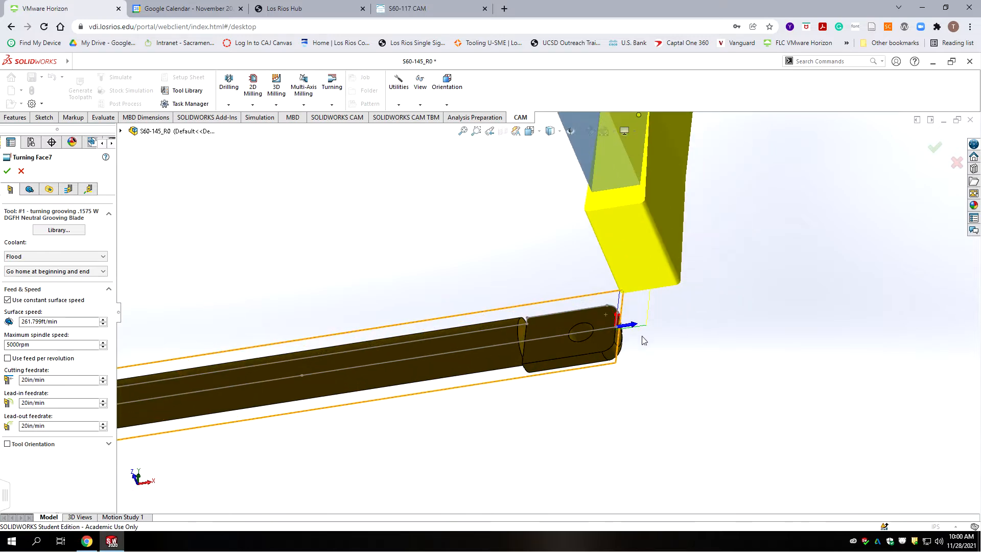
{"action": "scroll", "coordinate": [643, 342], "scroll_direction": "down", "scroll_amount": 6}
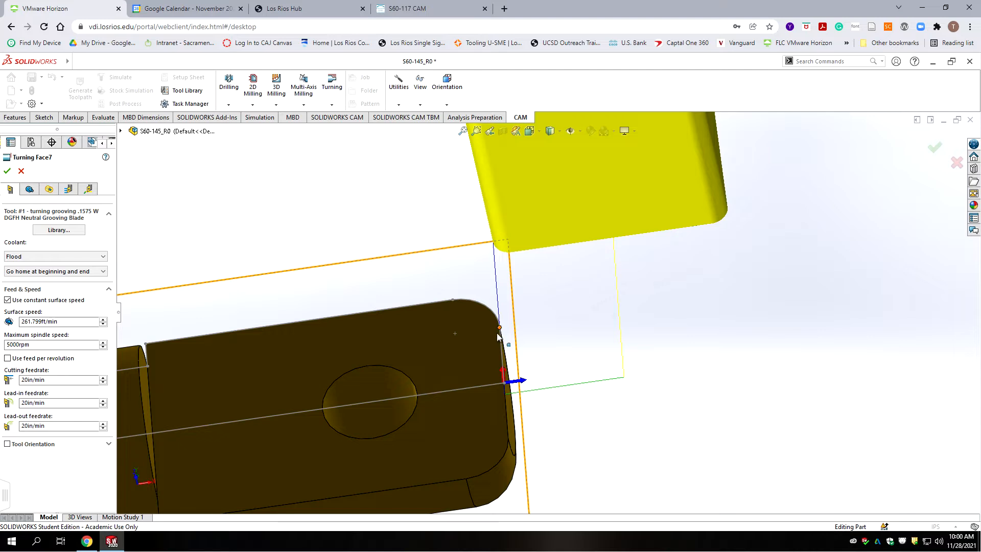
{"action": "scroll", "coordinate": [467, 348], "scroll_direction": "up", "scroll_amount": 5}
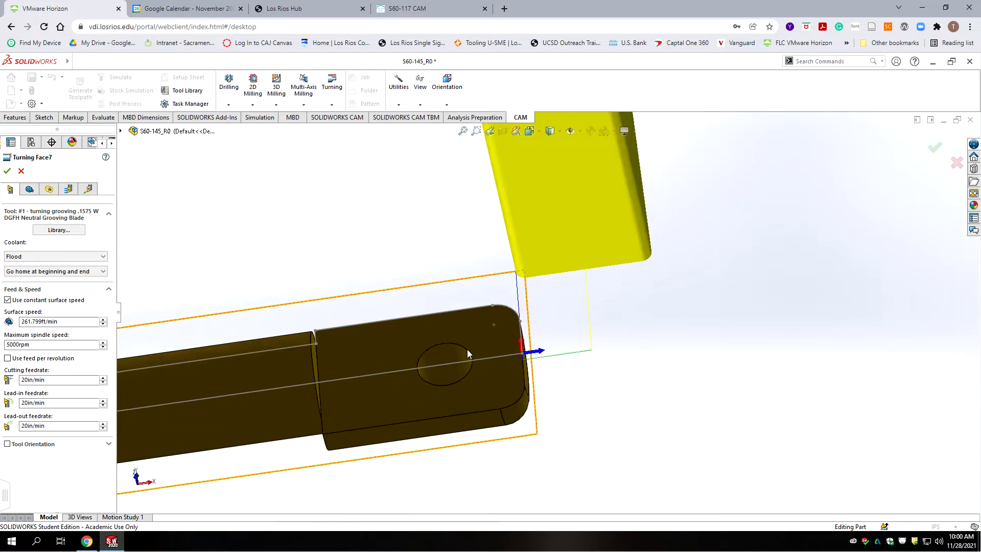
{"action": "left_click", "coordinate": [7, 170]}
Edit Turning Single Groove4 and select the circular edge where the shaft meets the flat end as the groove geometry
{"action": "left_click", "coordinate": [49, 181]}
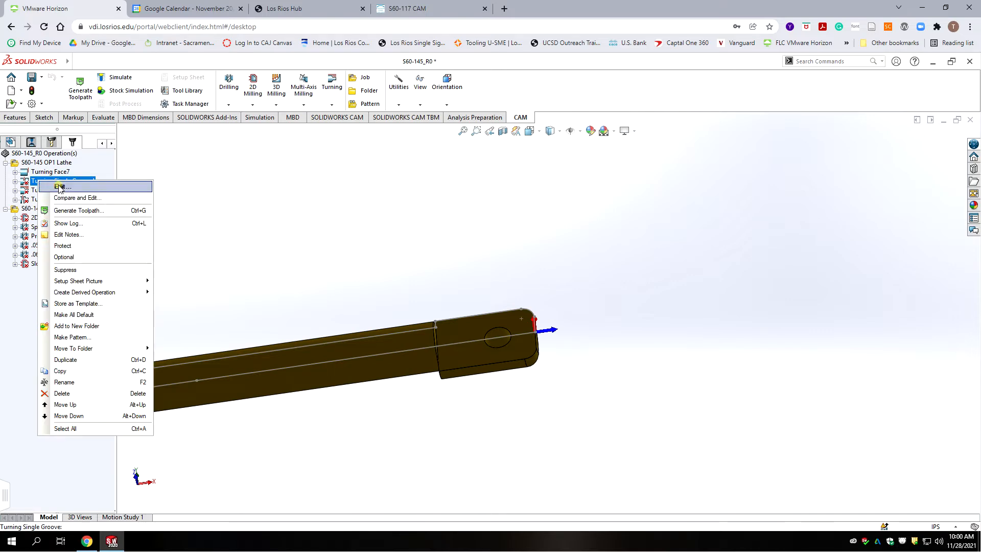
{"action": "left_click", "coordinate": [58, 187]}
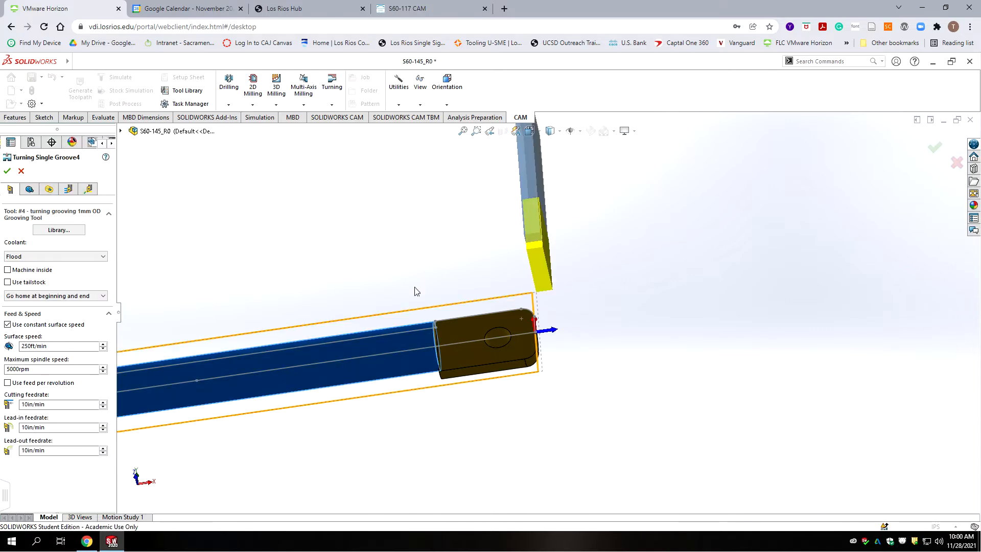
{"action": "left_click", "coordinate": [30, 188]}
{"action": "scroll", "coordinate": [390, 308], "scroll_direction": "up", "scroll_amount": 5}
{"action": "middle_click_drag", "start_coordinate": [390, 309], "coordinate": [436, 325]}
{"action": "scroll", "coordinate": [513, 316], "scroll_direction": "down", "scroll_amount": 6}
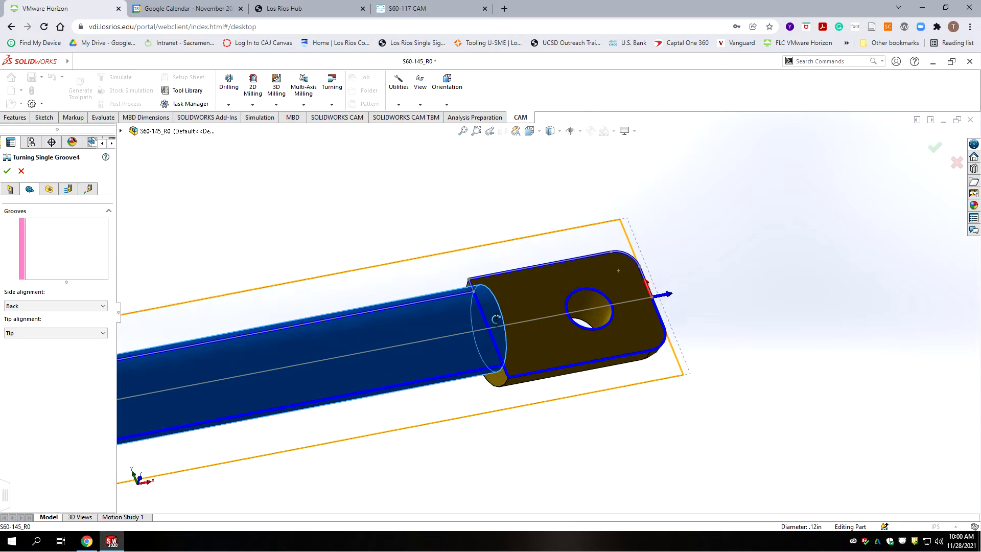
{"action": "middle_click_drag", "start_coordinate": [468, 311], "coordinate": [477, 335]}
{"action": "scroll", "coordinate": [485, 409], "scroll_direction": "up", "scroll_amount": 5}
{"action": "scroll", "coordinate": [469, 265], "scroll_direction": "down", "scroll_amount": 5}
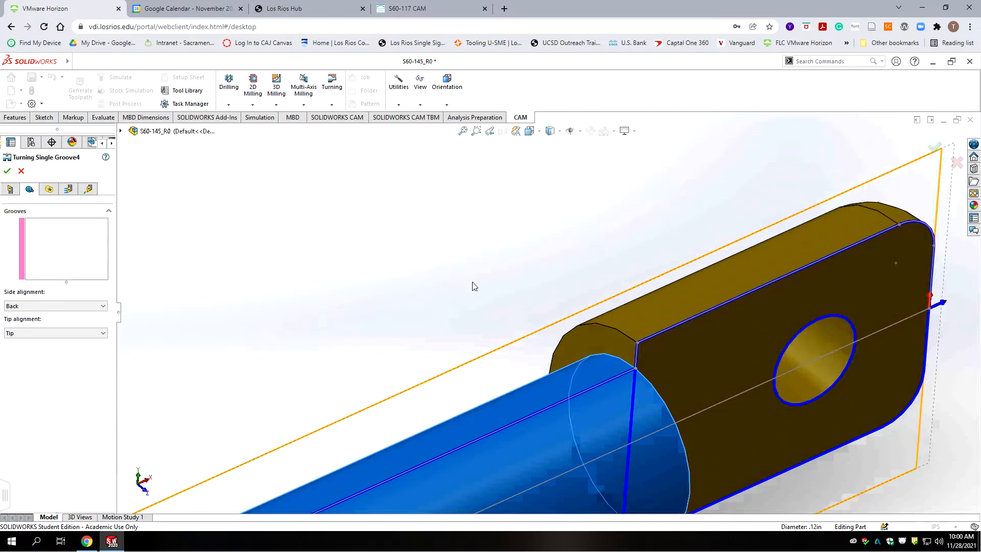
{"action": "left_click", "coordinate": [622, 362]}
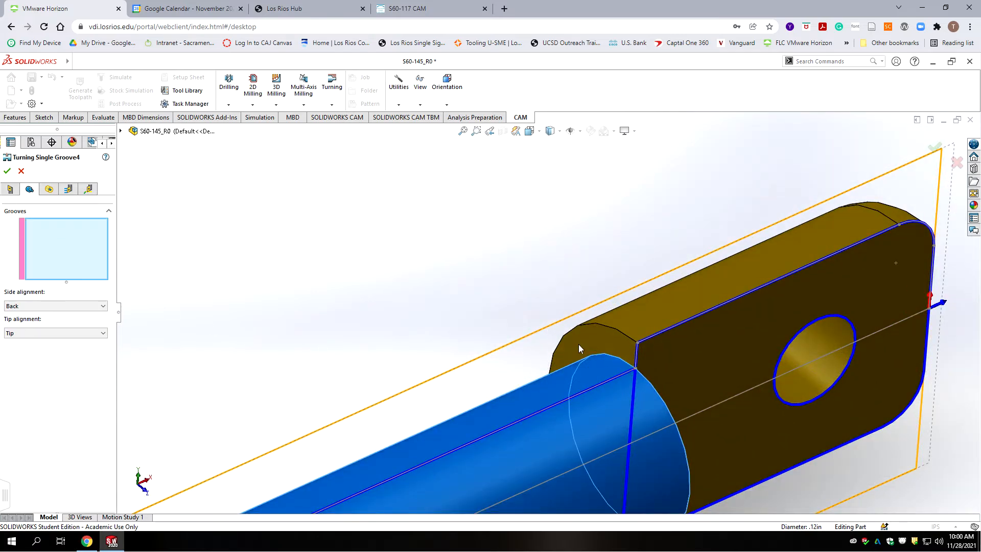
{"action": "left_click", "coordinate": [623, 365]}
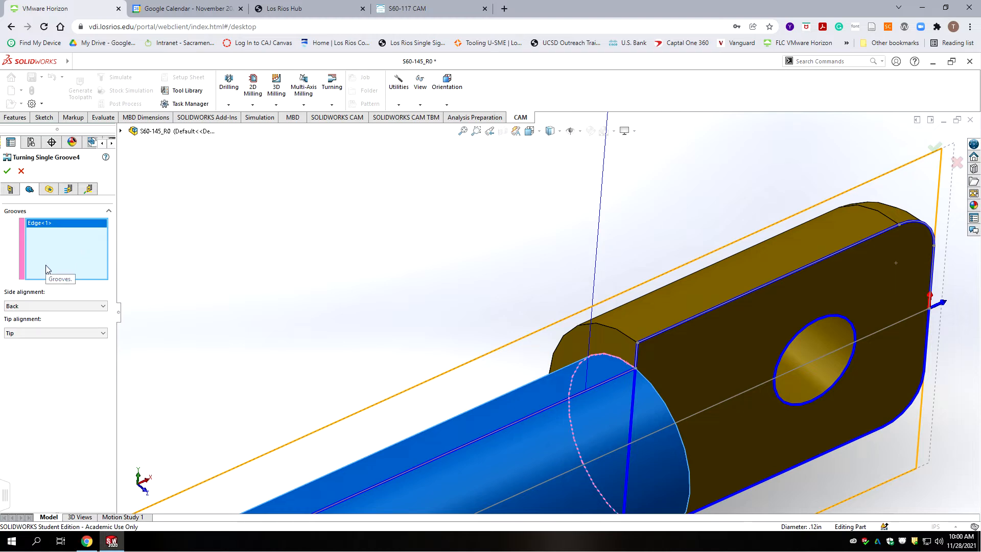
Review the radii, passes and linking settings of Turning Single Groove4 and accept the operation to regenerate its toolpath
{"action": "left_click", "coordinate": [48, 188]}
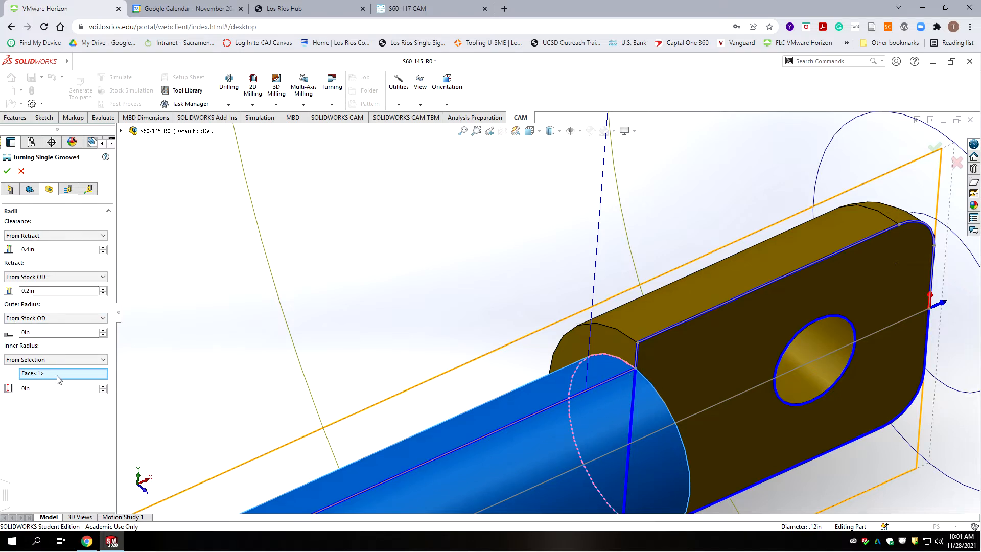
{"action": "scroll", "coordinate": [439, 273], "scroll_direction": "up", "scroll_amount": 2}
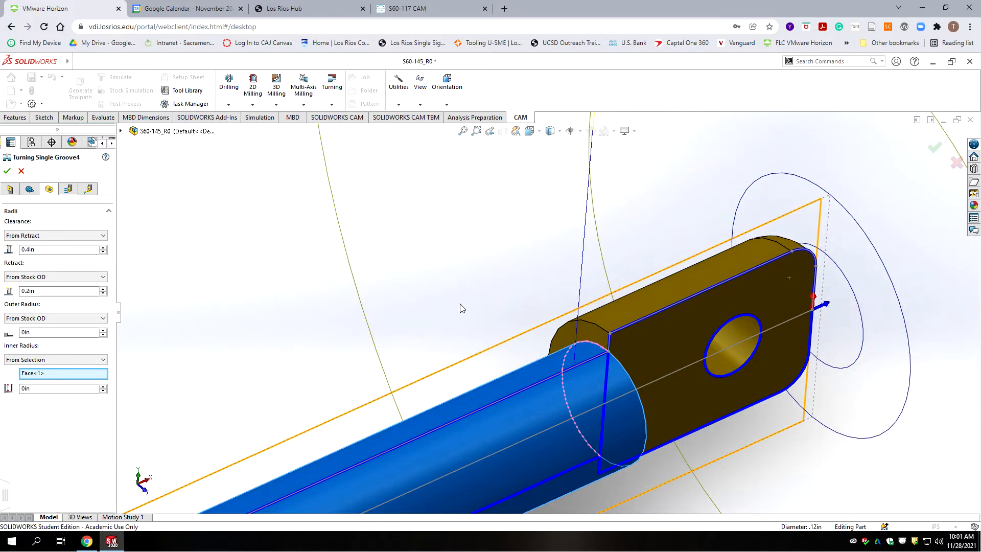
{"action": "scroll", "coordinate": [407, 330], "scroll_direction": "up", "scroll_amount": 3}
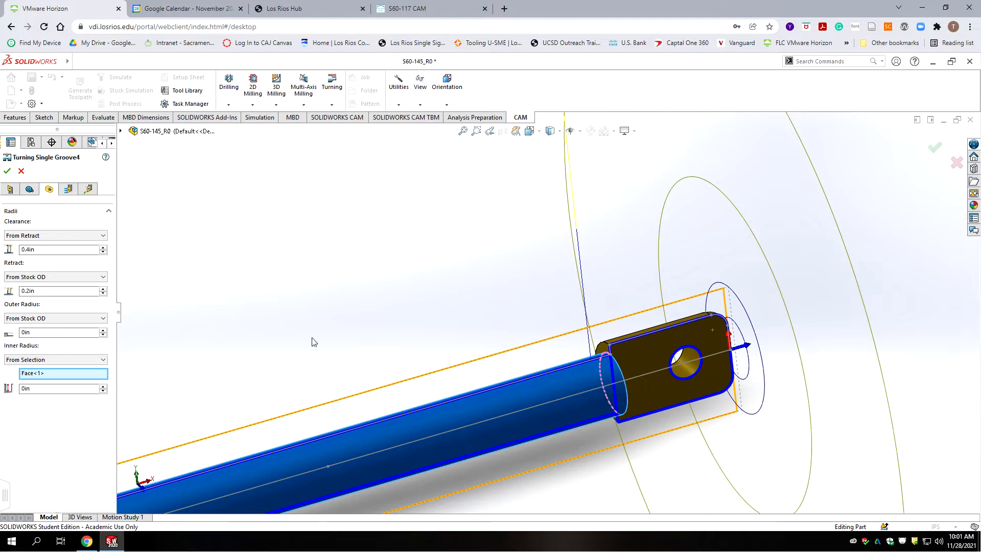
{"action": "scroll", "coordinate": [327, 365], "scroll_direction": "up", "scroll_amount": 2}
{"action": "left_click", "coordinate": [68, 189]}
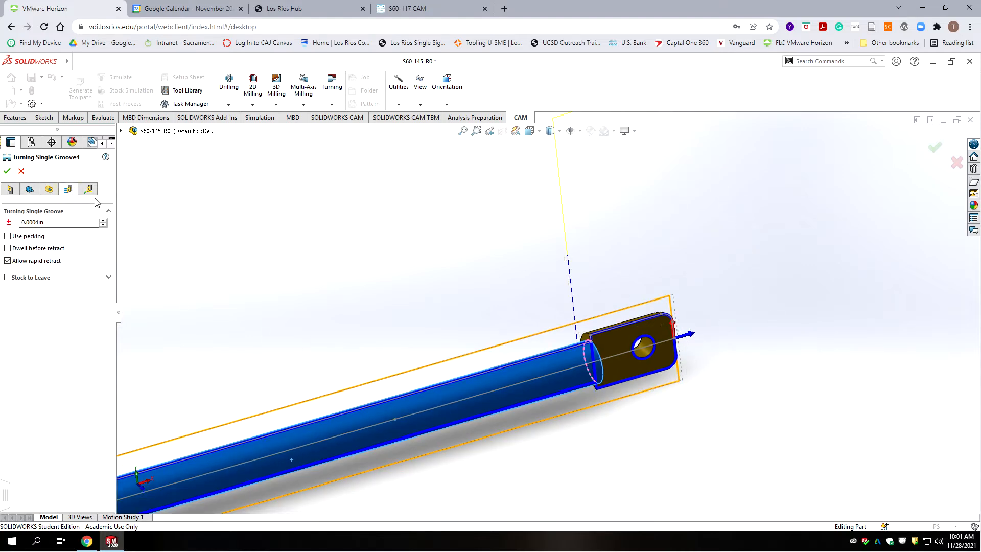
{"action": "left_click", "coordinate": [88, 188]}
{"action": "left_click", "coordinate": [7, 172]}
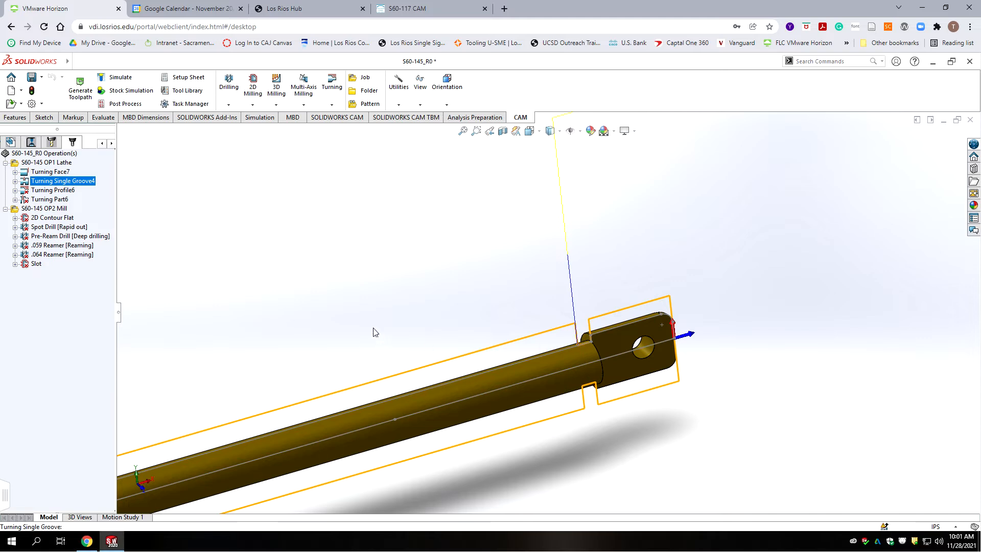
Edit Turning Profile6, check its profile along the whole rod, and accept the operation to regenerate the toolpath
{"action": "scroll", "coordinate": [372, 333], "scroll_direction": "up", "scroll_amount": 3}
{"action": "scroll", "coordinate": [317, 341], "scroll_direction": "down", "scroll_amount": 1}
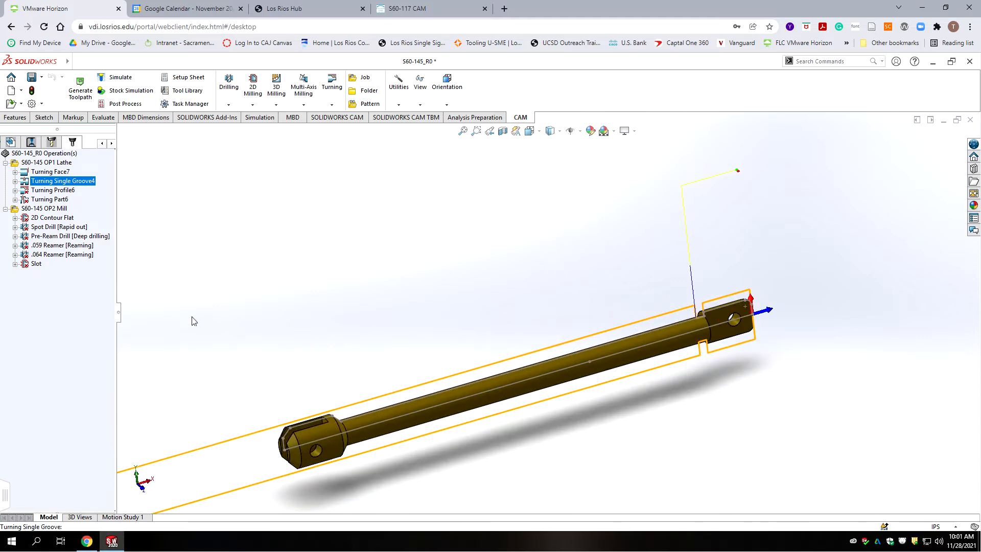
{"action": "left_click", "coordinate": [53, 191]}
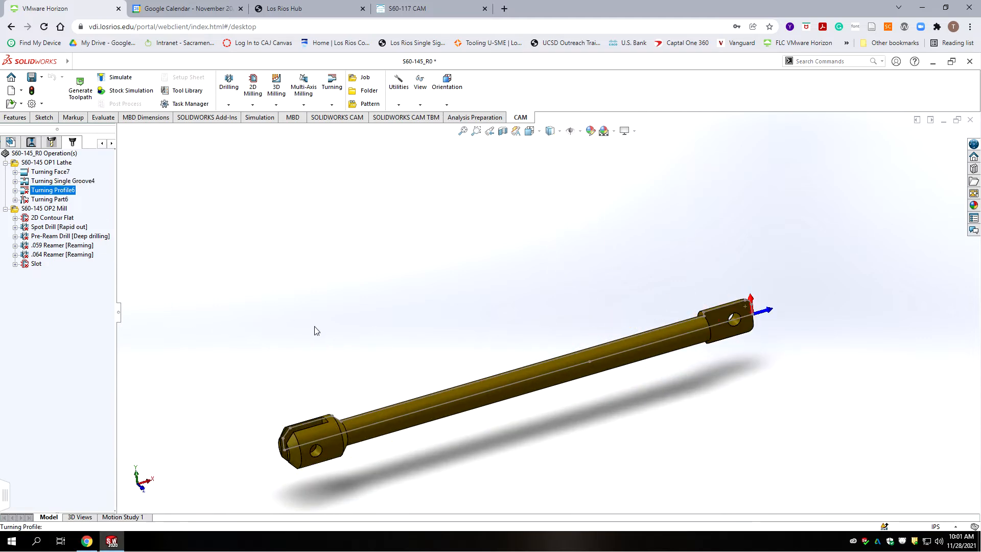
{"action": "right_click", "coordinate": [66, 192]}
{"action": "left_click", "coordinate": [81, 197]}
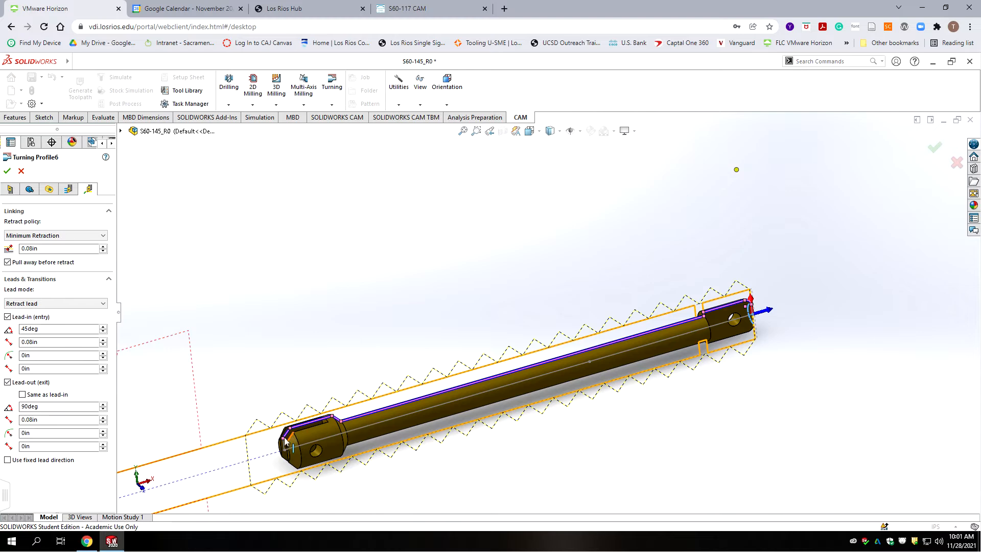
{"action": "scroll", "coordinate": [294, 438], "scroll_direction": "down", "scroll_amount": 5}
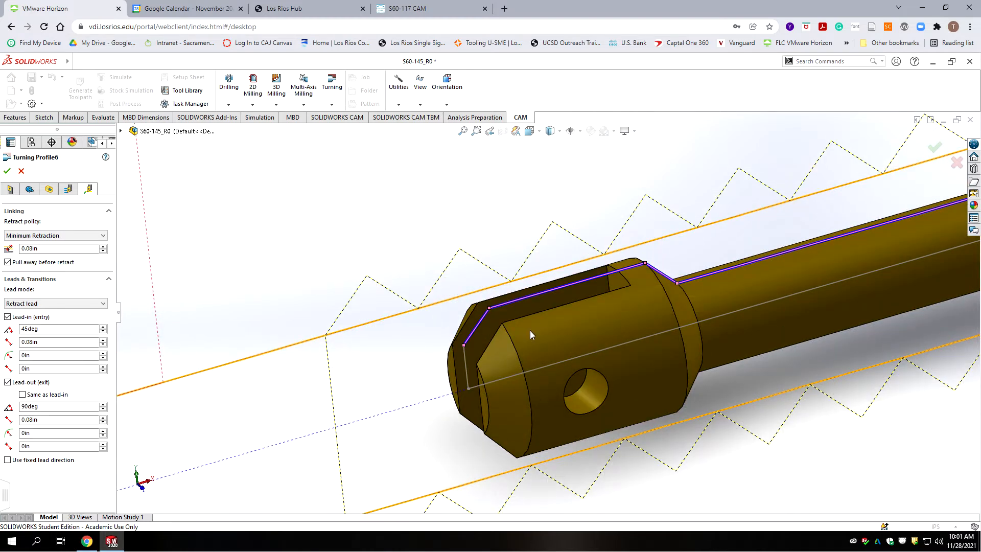
{"action": "scroll", "coordinate": [529, 330], "scroll_direction": "up", "scroll_amount": 5}
{"action": "scroll", "coordinate": [664, 286], "scroll_direction": "up", "scroll_amount": 4}
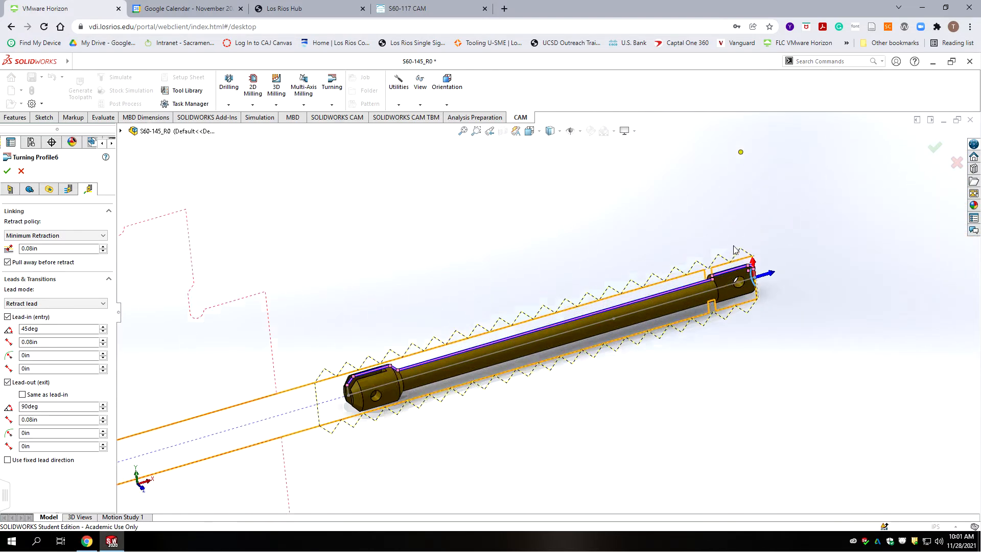
{"action": "scroll", "coordinate": [498, 320], "scroll_direction": "down", "scroll_amount": 2}
{"action": "scroll", "coordinate": [460, 325], "scroll_direction": "up", "scroll_amount": 2}
{"action": "scroll", "coordinate": [429, 327], "scroll_direction": "down", "scroll_amount": 1}
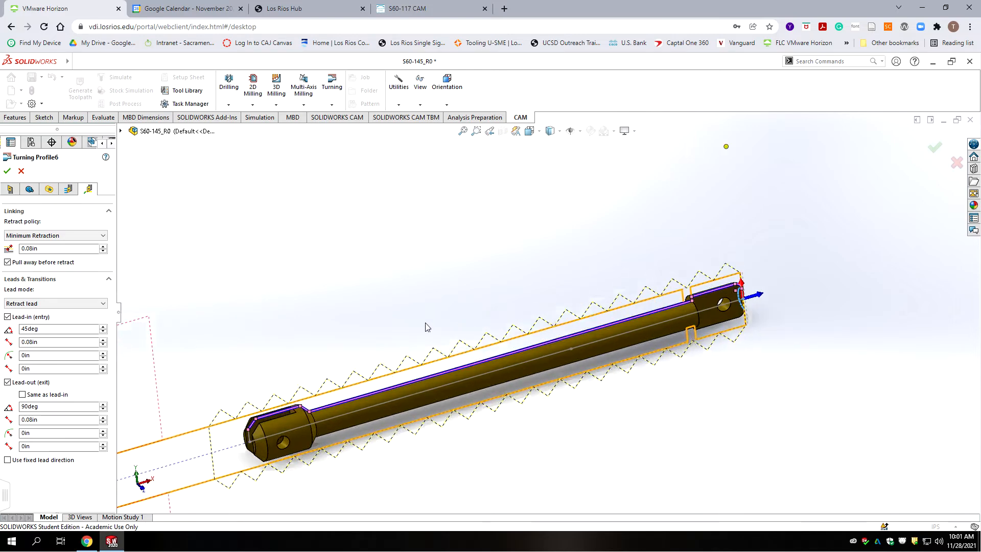
{"action": "left_click", "coordinate": [7, 171]}
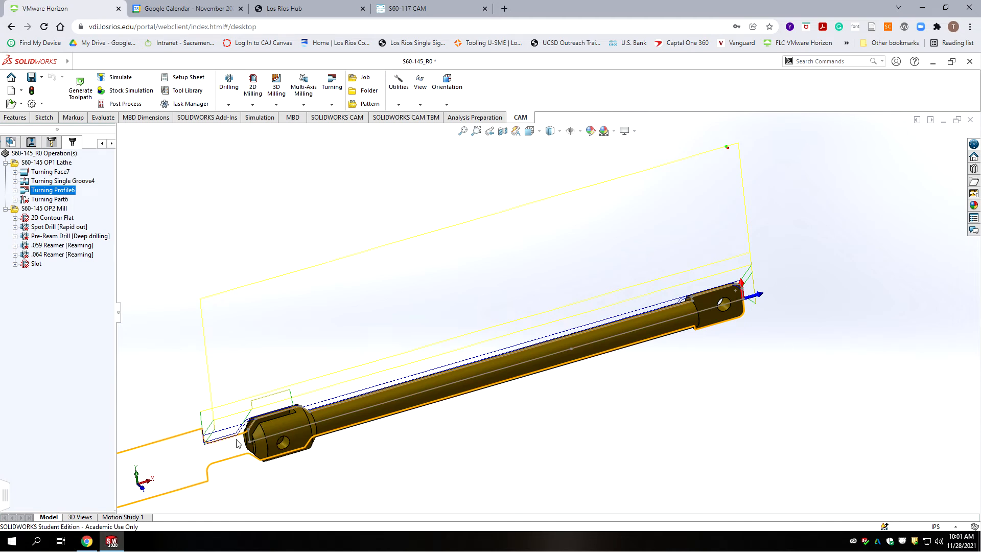
Edit Turning Part6, check its cutoff position at the slotted end of the rod, accept it to regenerate the toolpath, and save the part
{"action": "left_click", "coordinate": [37, 199]}
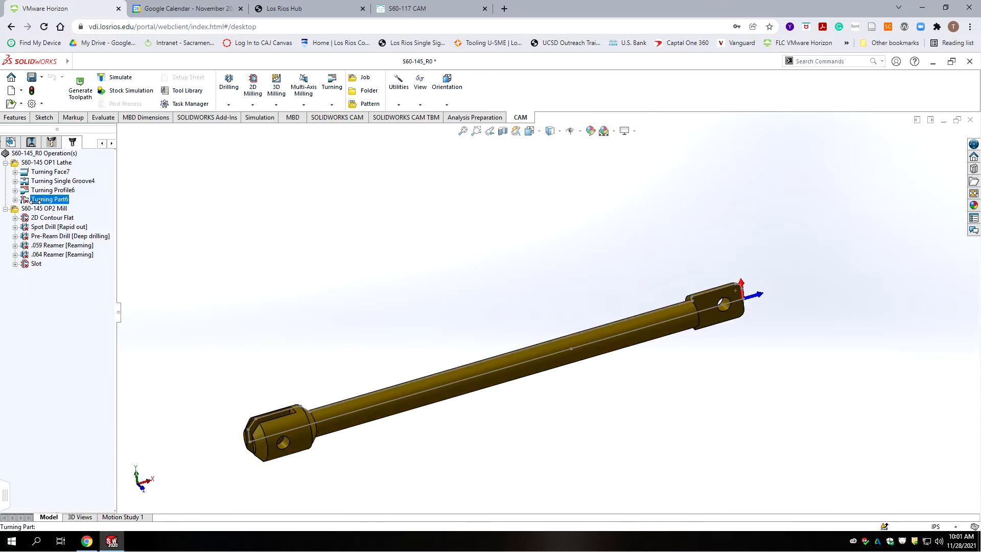
{"action": "right_click", "coordinate": [37, 200]}
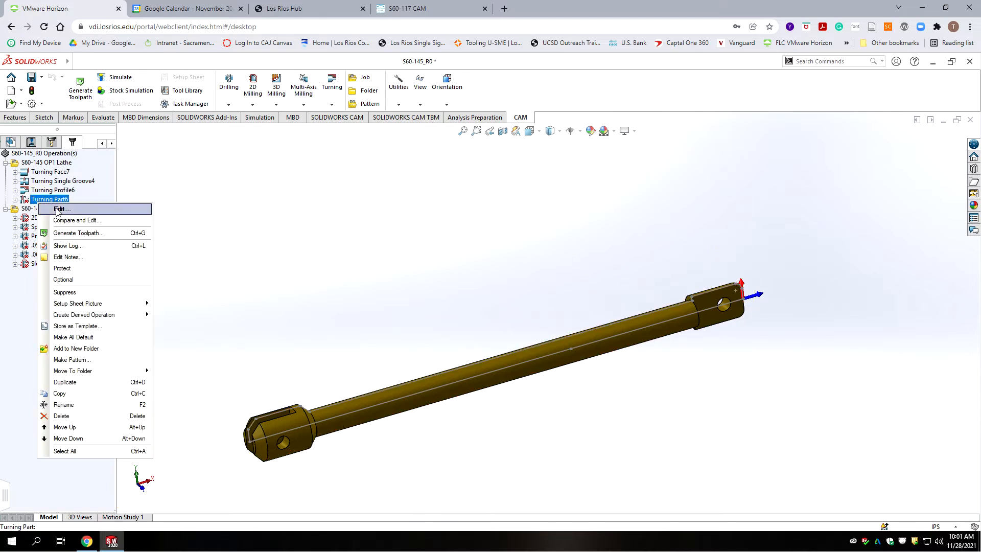
{"action": "left_click", "coordinate": [58, 209]}
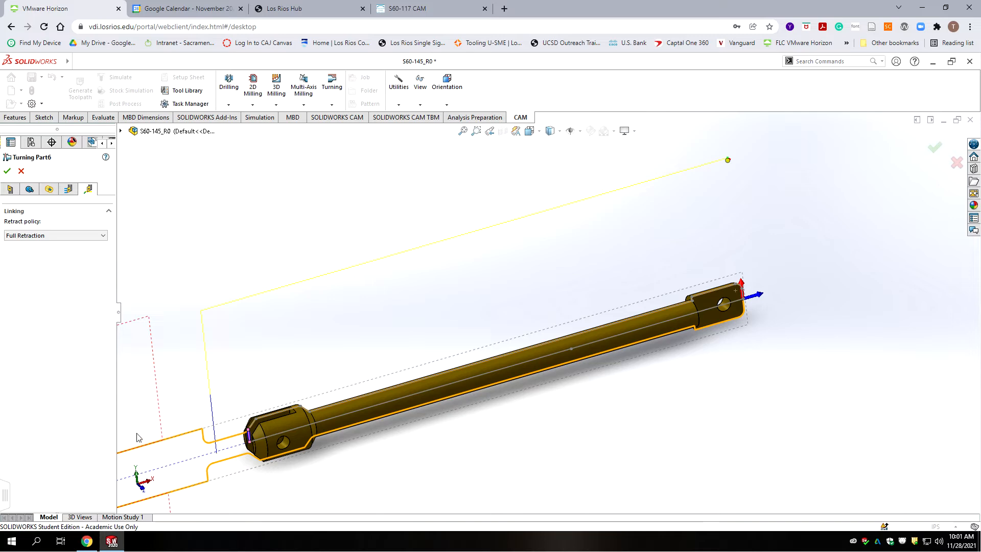
{"action": "left_click", "coordinate": [7, 171]}
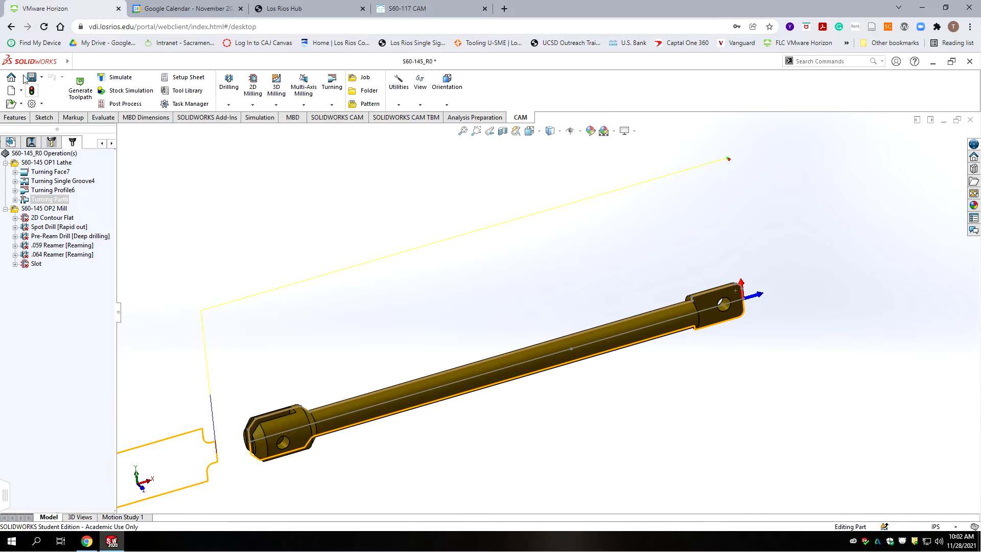
{"action": "left_click", "coordinate": [32, 77]}
{"action": "left_click", "coordinate": [276, 248]}
Edit the S60-145 OP2 Mill job, setting its program comment to S60-145 OP2 Mill and its program name to 1452, and accept it
{"action": "left_click", "coordinate": [53, 210]}
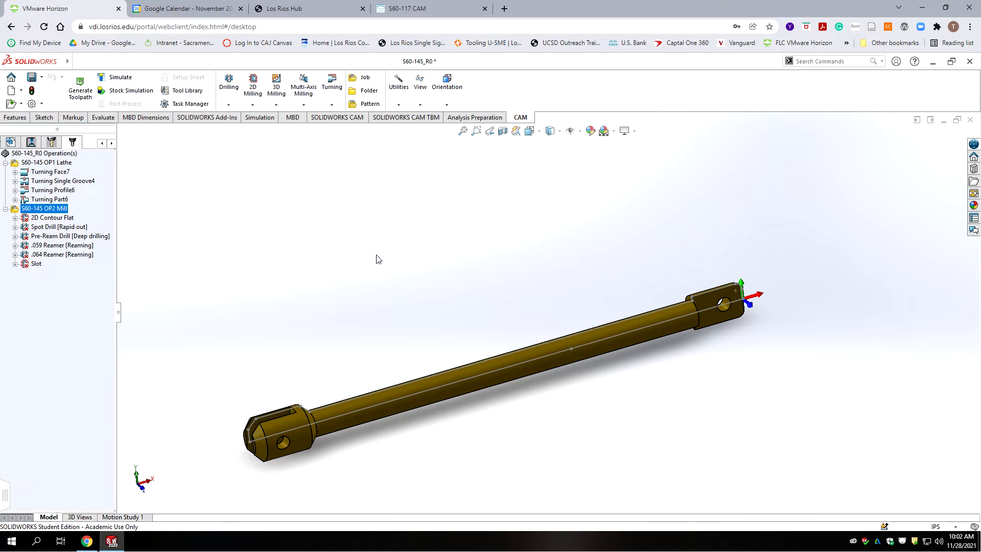
{"action": "right_click", "coordinate": [61, 211]}
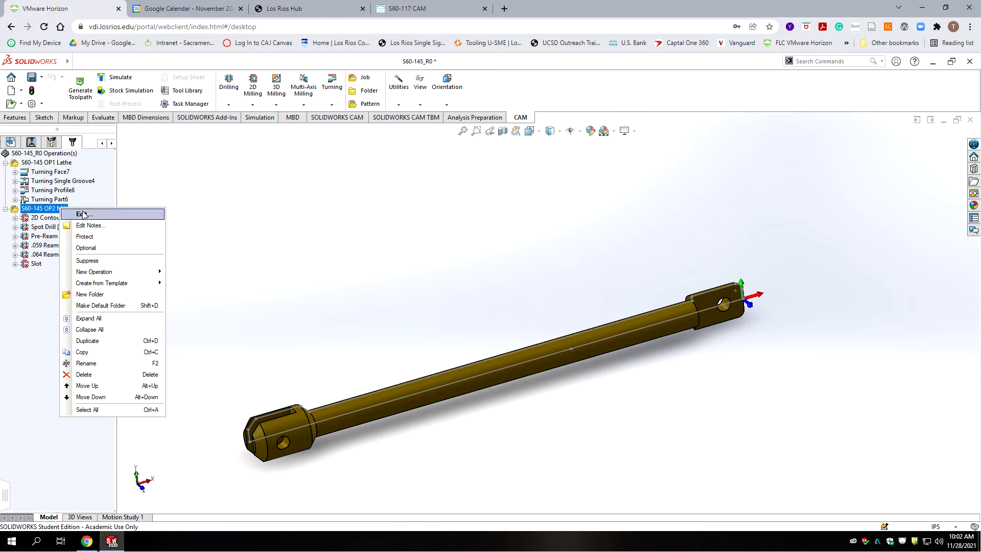
{"action": "left_click", "coordinate": [83, 214]}
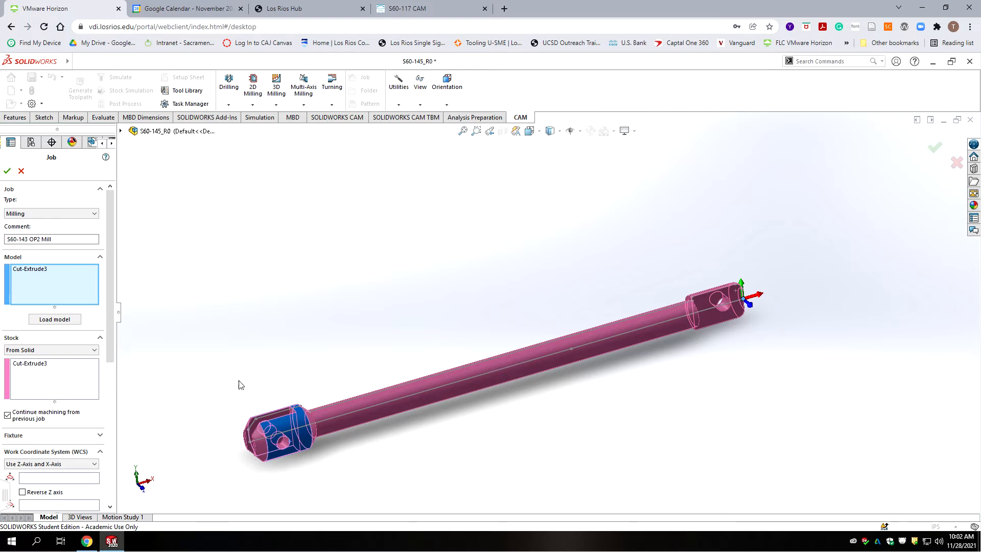
{"action": "left_click", "coordinate": [28, 238]}
{"action": "left_click_drag", "start_coordinate": [110, 245], "coordinate": [110, 490]}
{"action": "left_click", "coordinate": [28, 426]}
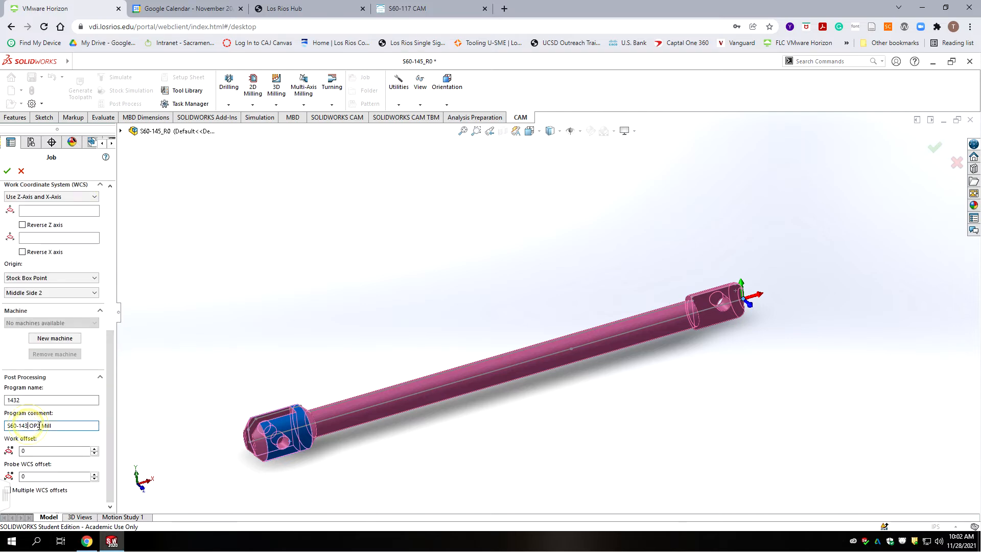
{"action": "key", "text": "BackSpace"}
{"action": "type", "text": "5"}
{"action": "left_click", "coordinate": [19, 399]}
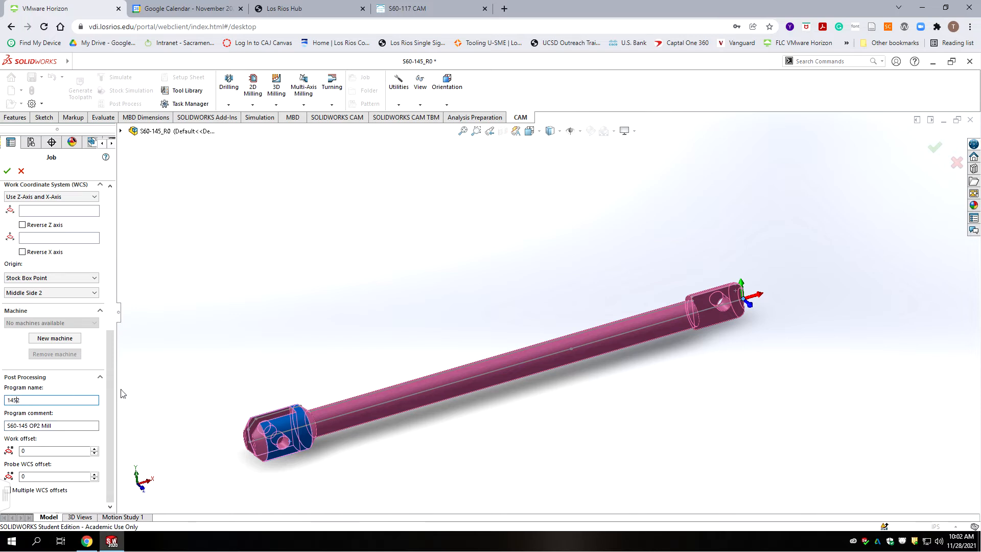
{"action": "left_click", "coordinate": [7, 171]}
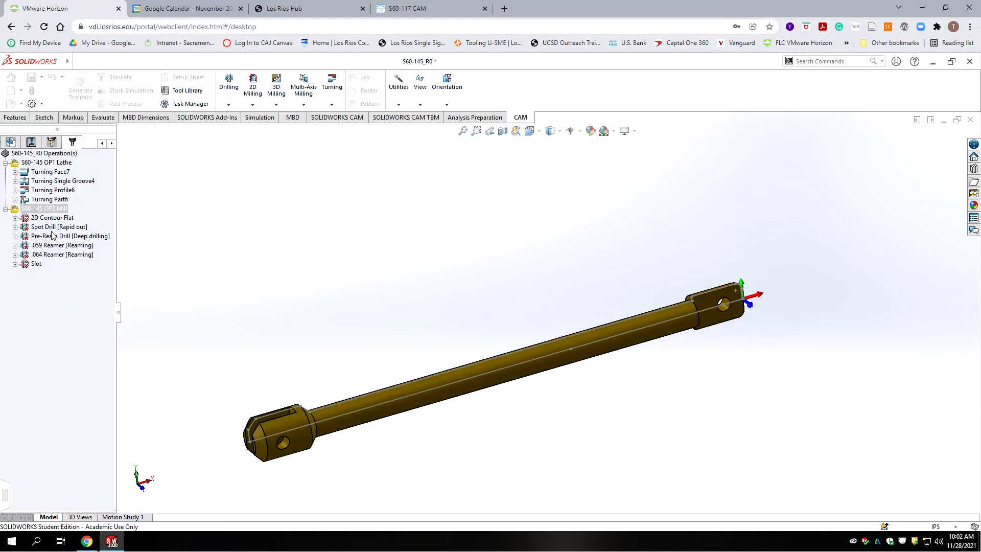
Set the lathe job's comment and program comment to S60-145 OP1 Lathe and its program name to 1451, accept it, and save the part
{"action": "right_click", "coordinate": [51, 162]}
{"action": "left_click", "coordinate": [65, 171]}
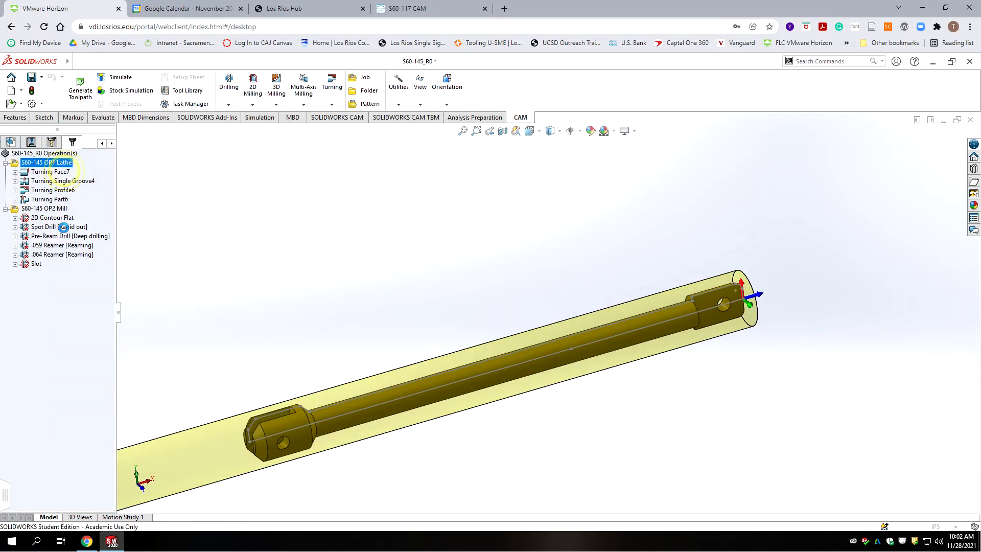
{"action": "left_click", "coordinate": [28, 238]}
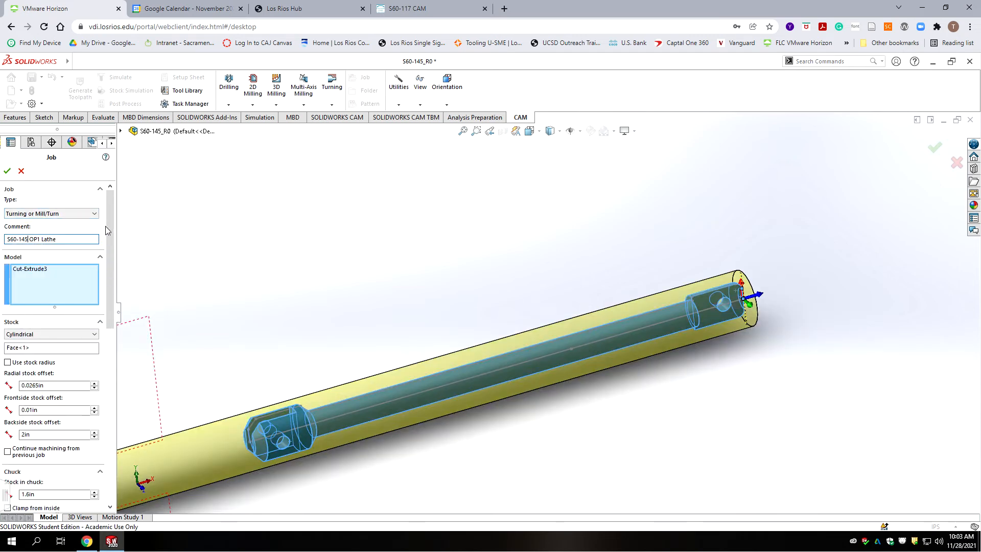
{"action": "left_click_drag", "start_coordinate": [110, 225], "coordinate": [108, 457]}
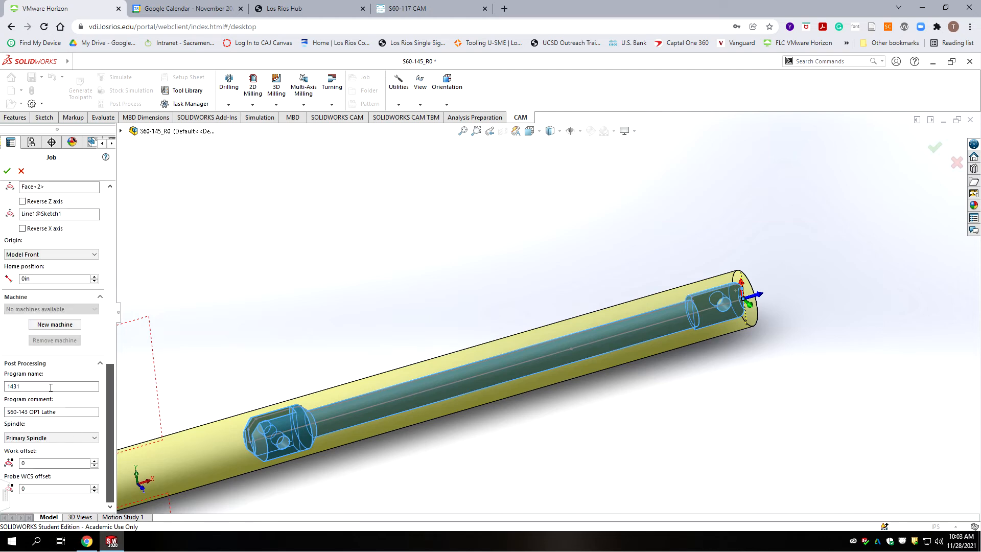
{"action": "left_click", "coordinate": [28, 387]}
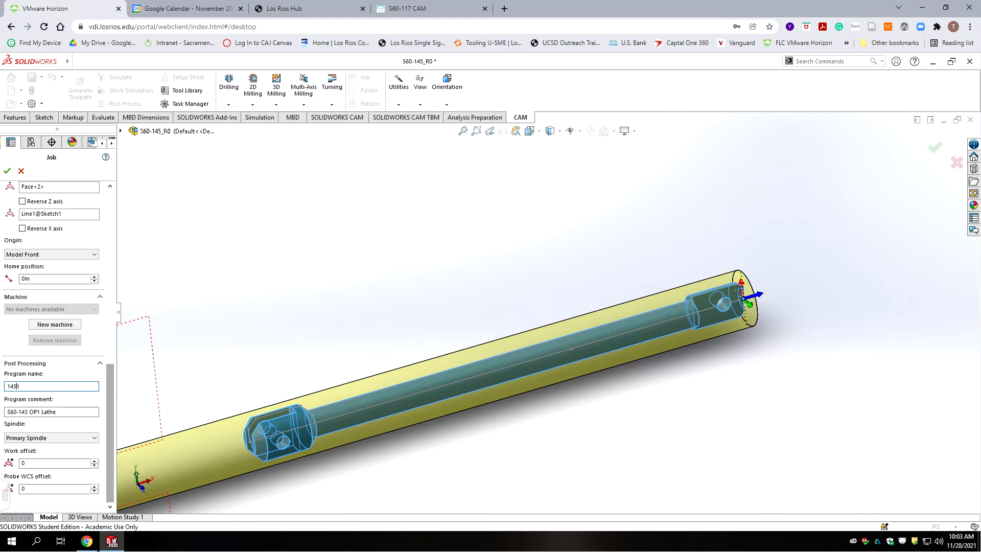
{"action": "left_click", "coordinate": [28, 412]}
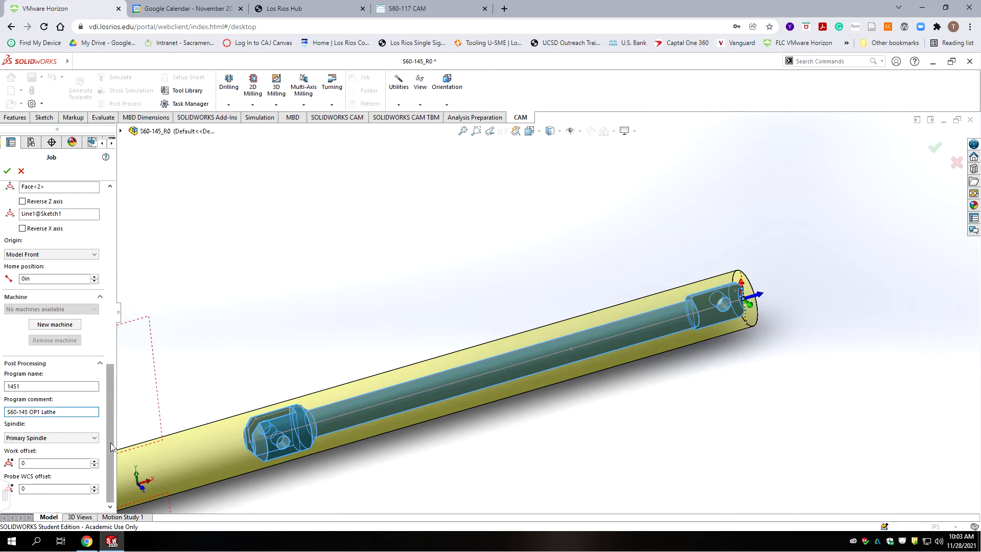
{"action": "left_click", "coordinate": [17, 175]}
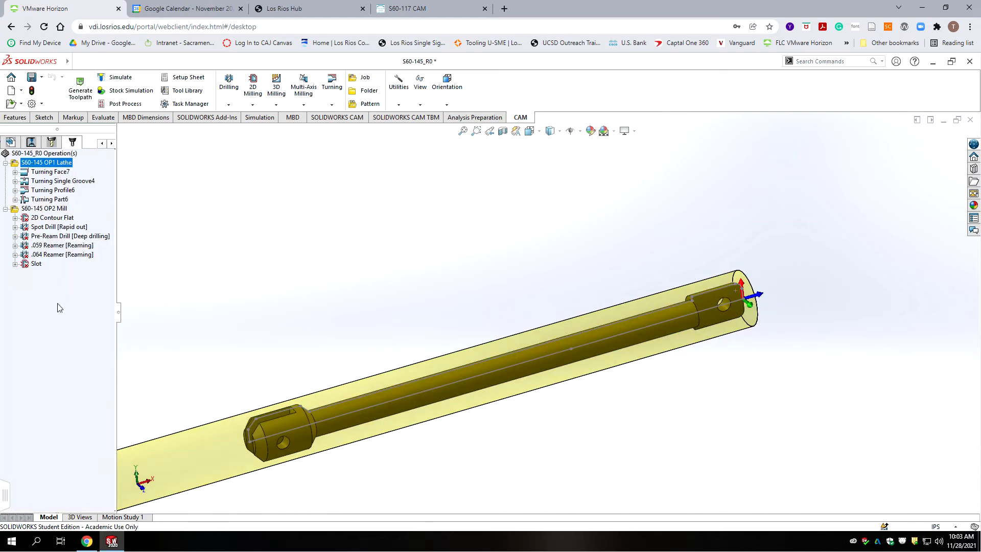
{"action": "left_click", "coordinate": [51, 209]}
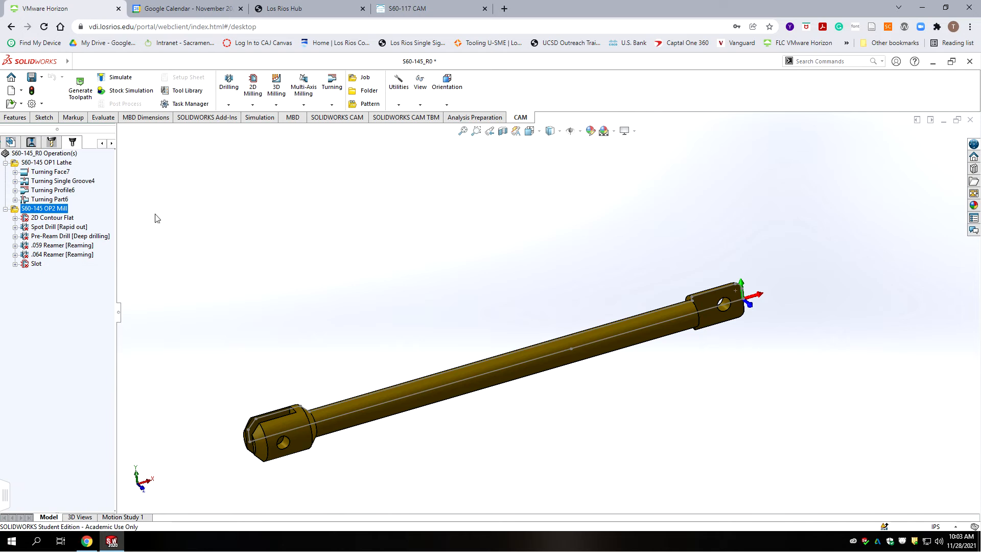
{"action": "left_click", "coordinate": [33, 78]}
Edit the 2D Contour Flat operation, check its contour edge at the base of the rod's flat, and accept it to regenerate the toolpath
{"action": "left_click", "coordinate": [54, 218]}
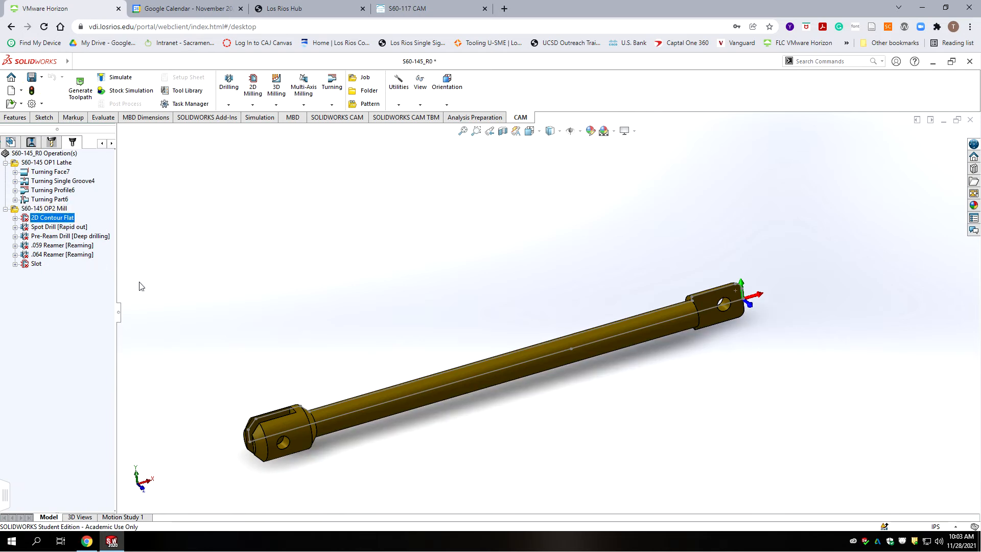
{"action": "middle_click_drag", "start_coordinate": [386, 465], "coordinate": [319, 381]}
{"action": "scroll", "coordinate": [319, 381], "scroll_direction": "up", "scroll_amount": 6}
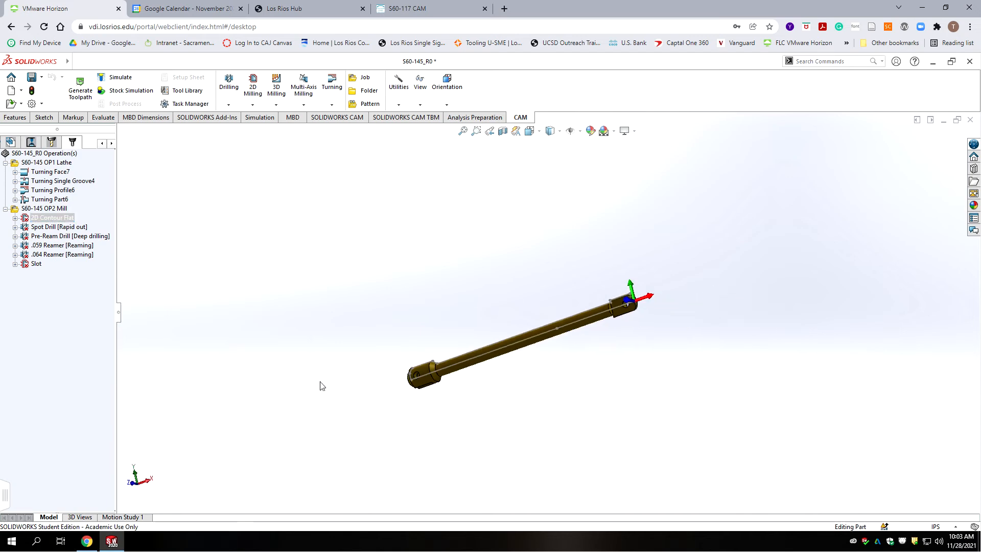
{"action": "scroll", "coordinate": [590, 285], "scroll_direction": "down", "scroll_amount": 6}
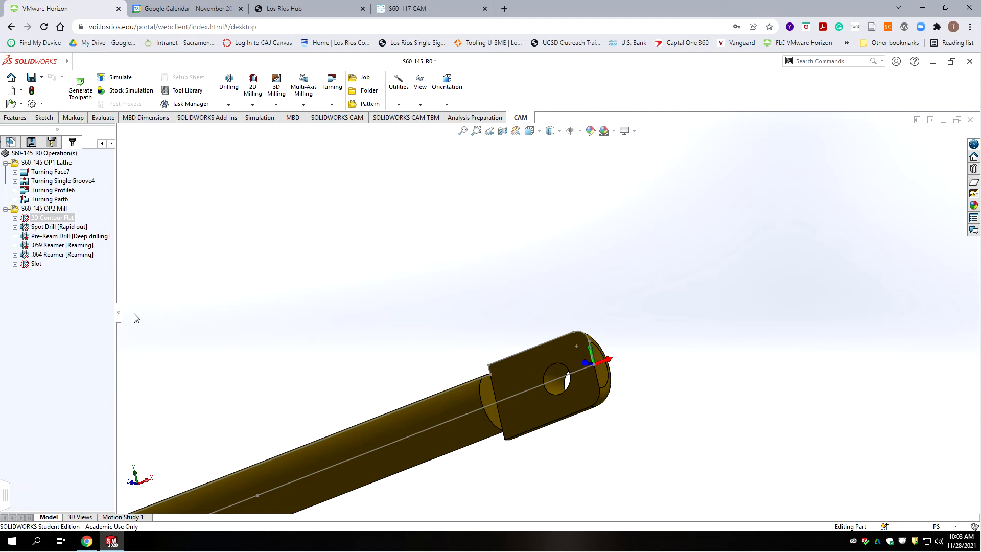
{"action": "right_click", "coordinate": [33, 221]}
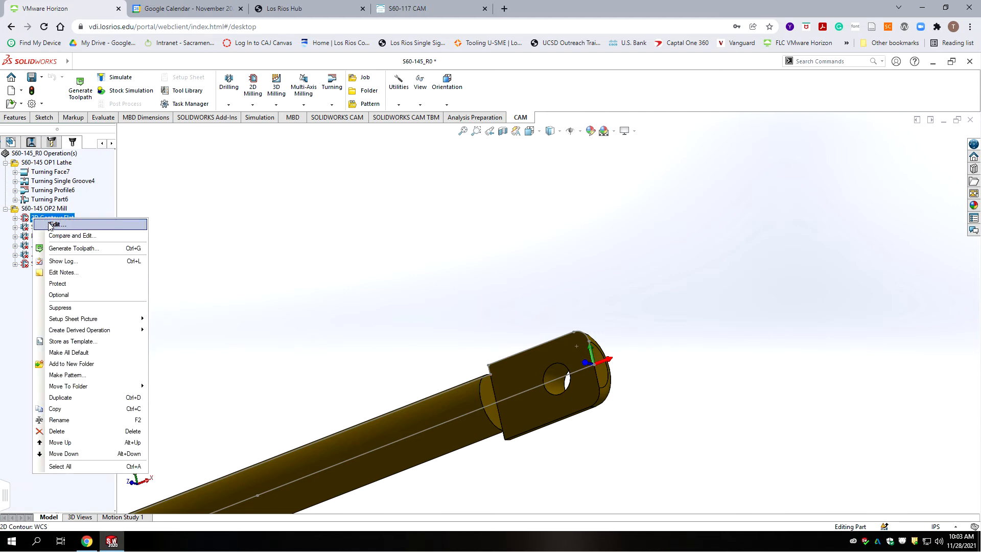
{"action": "left_click", "coordinate": [45, 224]}
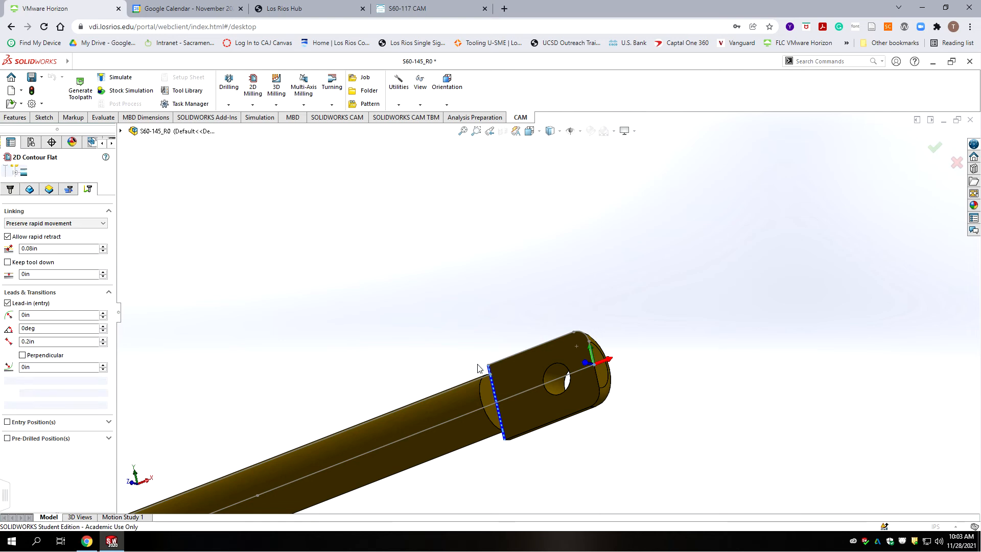
{"action": "left_click", "coordinate": [7, 171]}
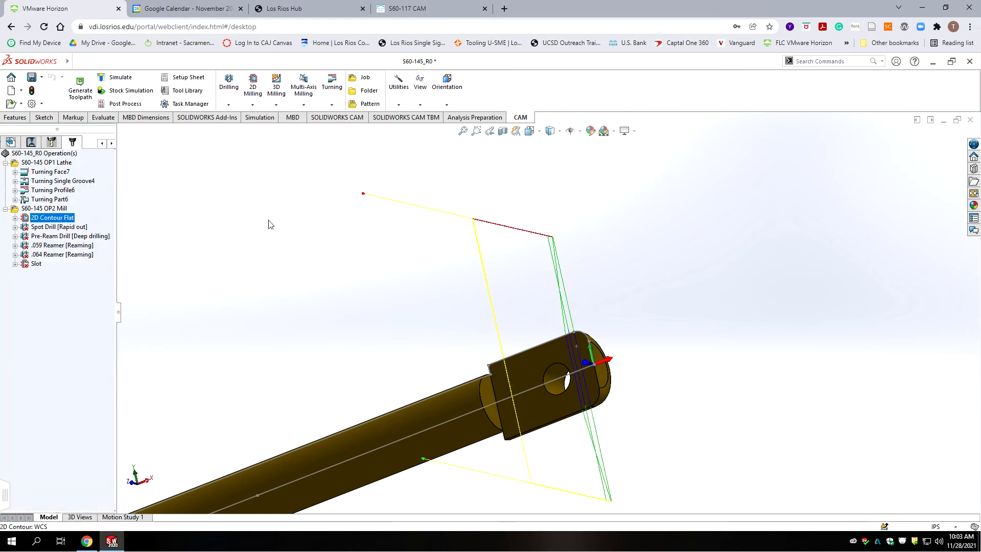
Edit the Spot Drill operation, check its selected holes at both ends of the rod, and accept it to regenerate the toolpath
{"action": "right_click", "coordinate": [58, 226]}
{"action": "left_click", "coordinate": [77, 229]}
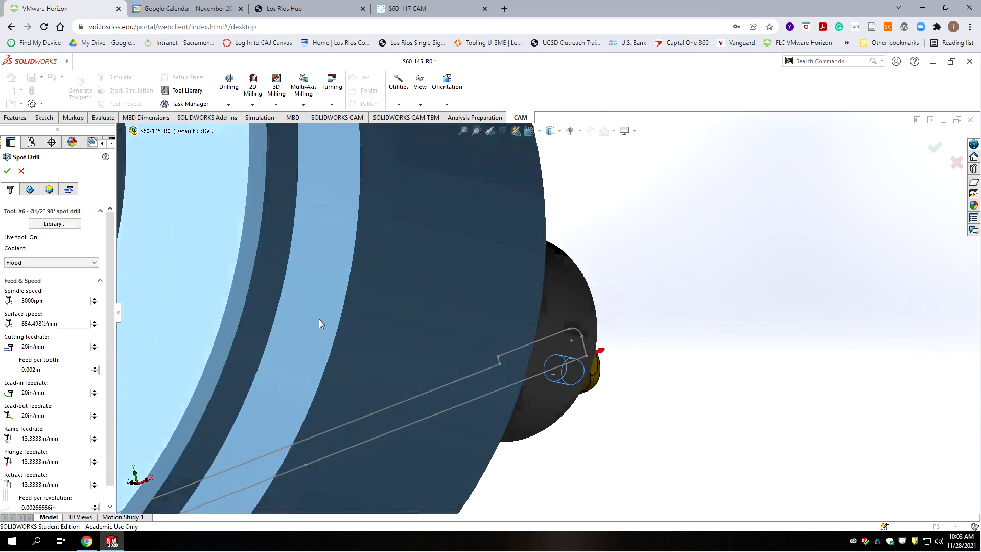
{"action": "scroll", "coordinate": [384, 438], "scroll_direction": "up", "scroll_amount": 3}
{"action": "middle_click_drag", "start_coordinate": [400, 414], "coordinate": [431, 355]}
{"action": "scroll", "coordinate": [431, 353], "scroll_direction": "up", "scroll_amount": 7}
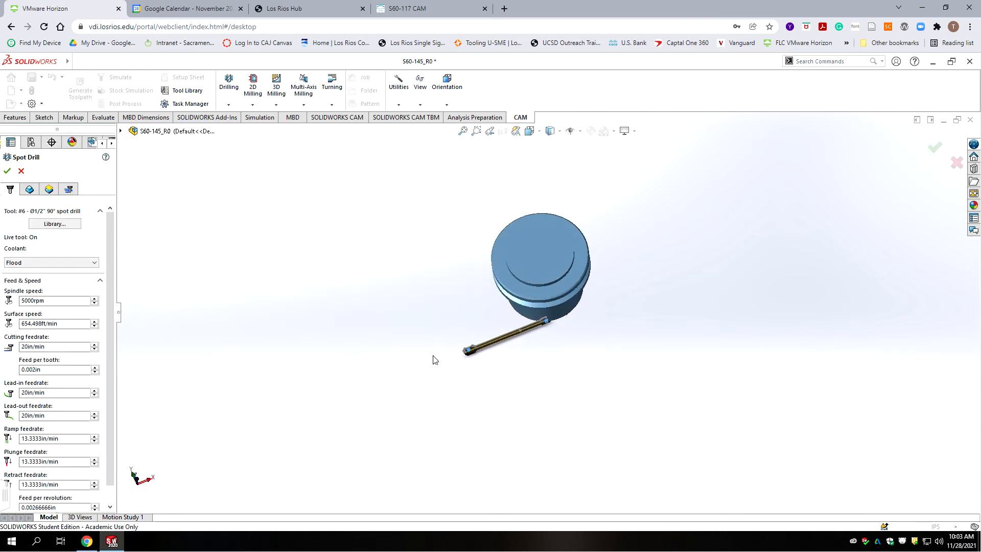
{"action": "scroll", "coordinate": [530, 329], "scroll_direction": "down", "scroll_amount": 4}
{"action": "scroll", "coordinate": [537, 323], "scroll_direction": "down", "scroll_amount": 6}
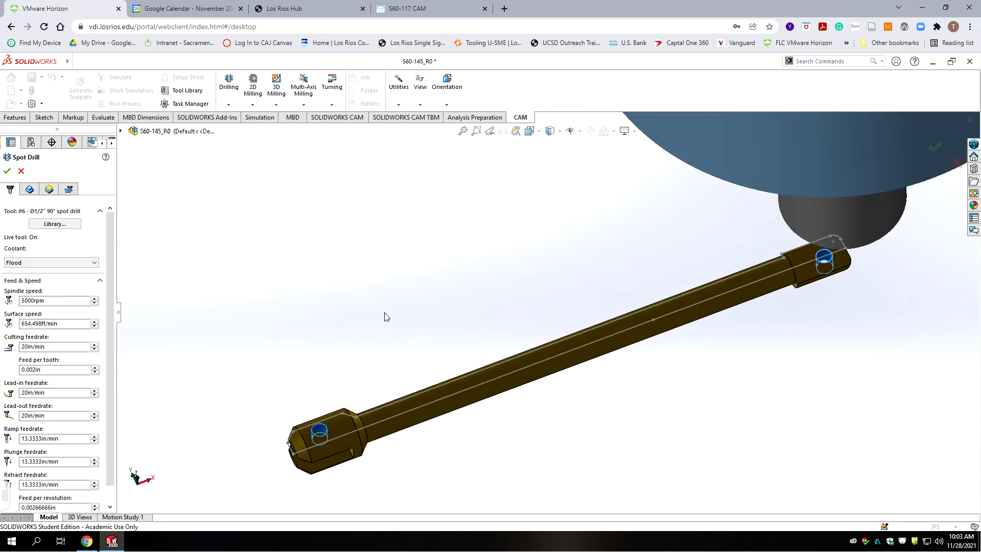
{"action": "scroll", "coordinate": [368, 347], "scroll_direction": "up", "scroll_amount": 3}
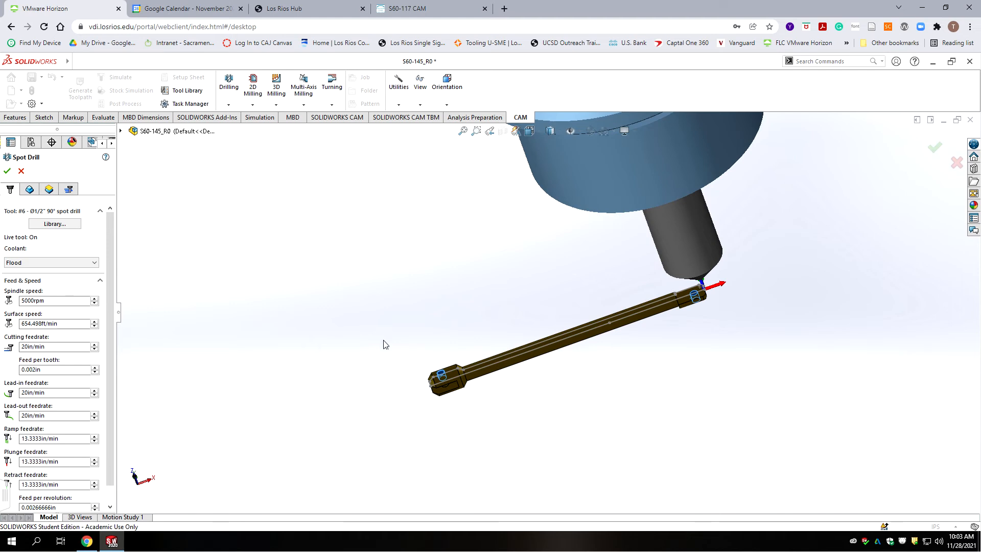
{"action": "scroll", "coordinate": [572, 347], "scroll_direction": "down", "scroll_amount": 5}
{"action": "scroll", "coordinate": [664, 316], "scroll_direction": "up", "scroll_amount": 3}
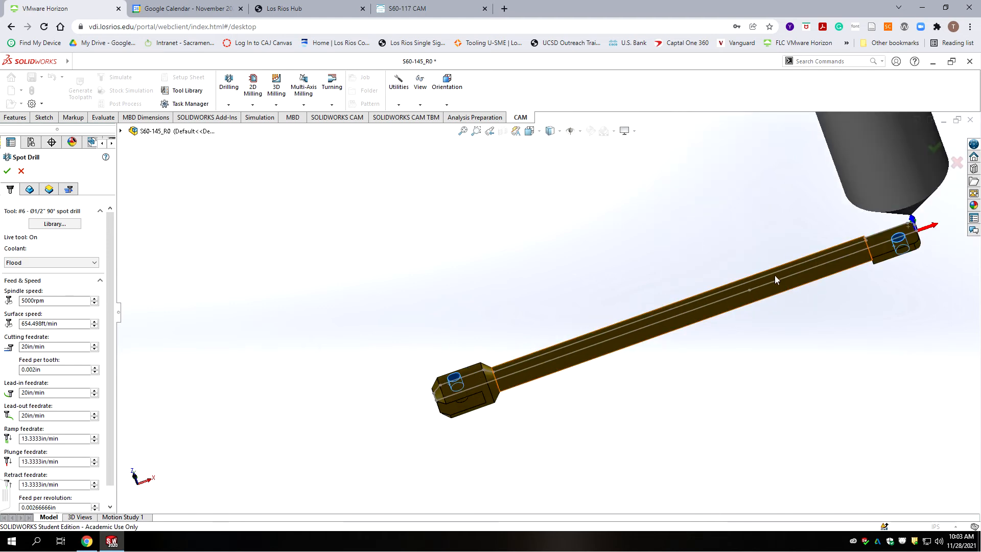
{"action": "scroll", "coordinate": [838, 272], "scroll_direction": "down", "scroll_amount": 3}
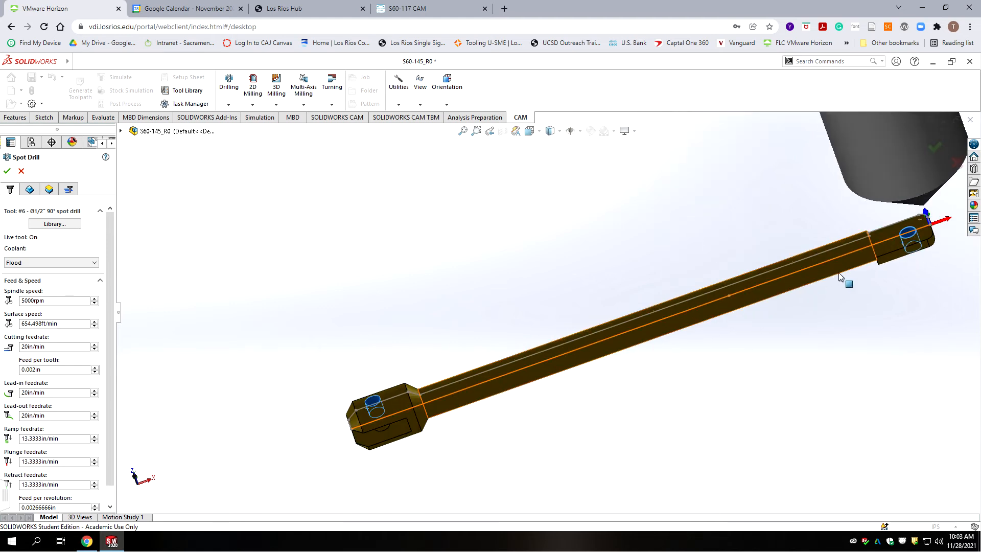
{"action": "left_click", "coordinate": [7, 170]}
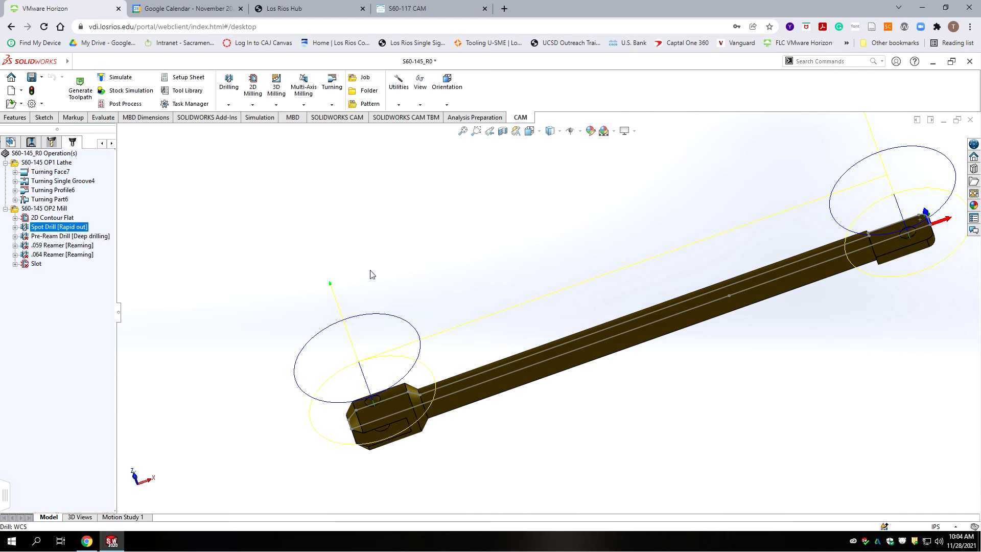
Edit the Pre-Ream Drill operation, check its selected holes at both rod ends, and accept it to regenerate the toolpath
{"action": "left_click", "coordinate": [48, 236]}
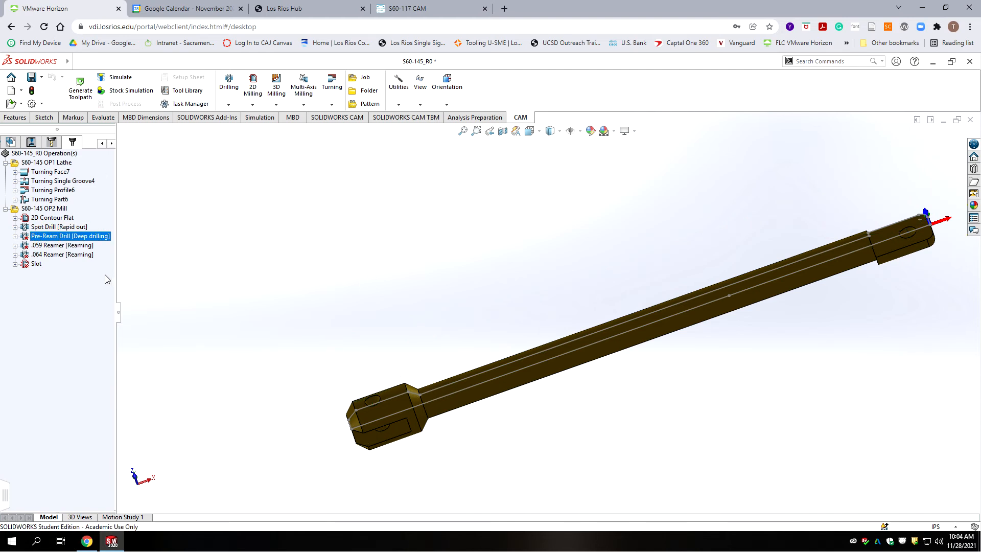
{"action": "right_click", "coordinate": [71, 237]}
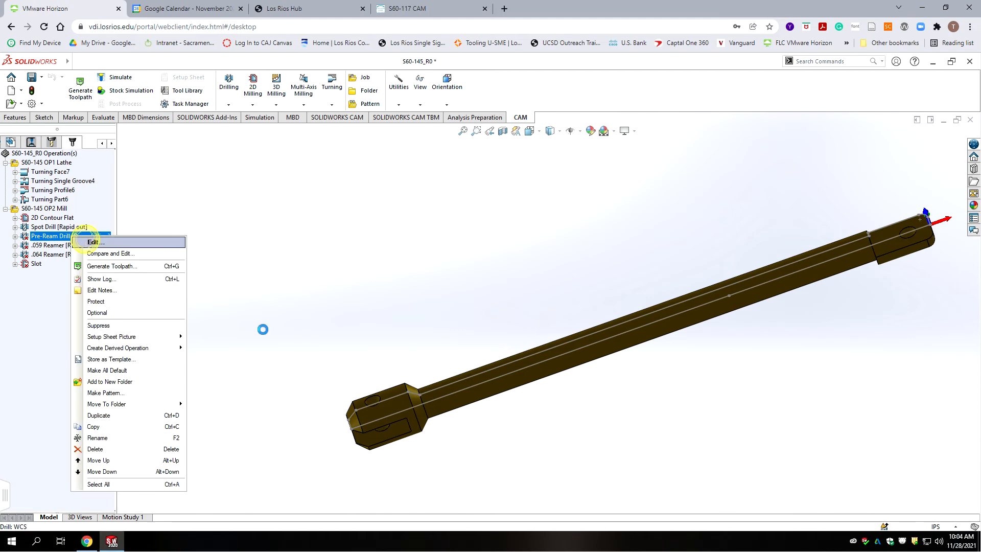
{"action": "left_click", "coordinate": [437, 381]}
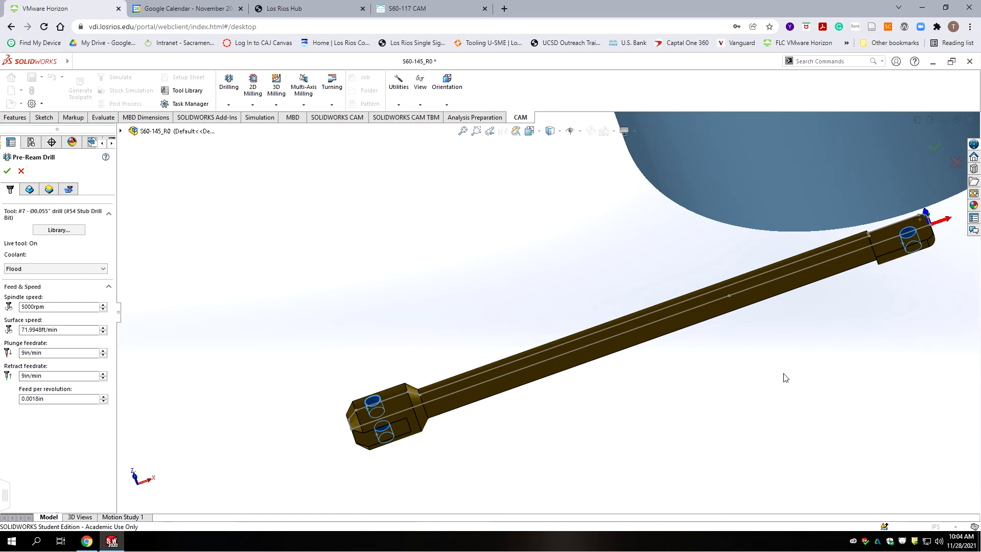
{"action": "left_click", "coordinate": [7, 170]}
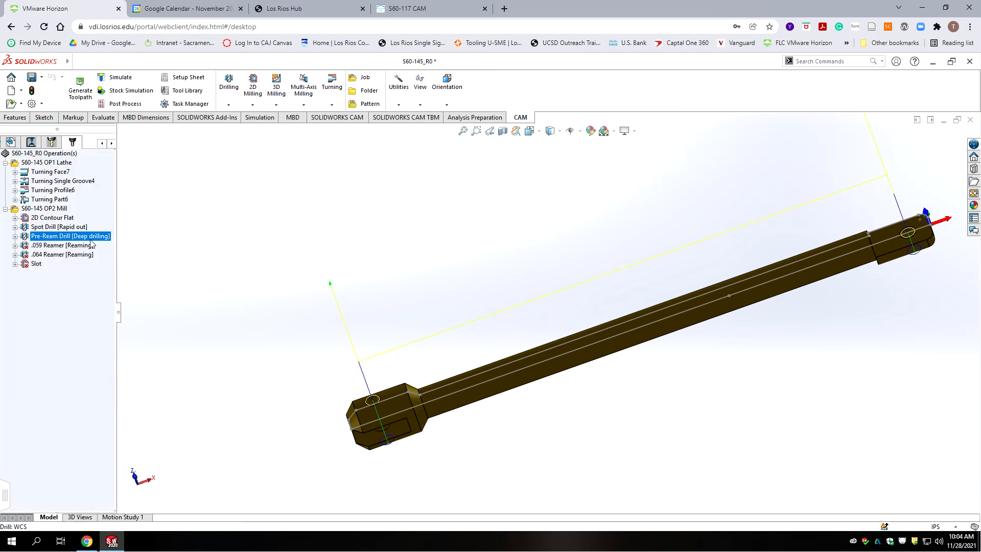
Edit the .059 Reamer operation, check its selected hole at the slotted end of the rod, and accept it to regenerate the toolpath
{"action": "right_click", "coordinate": [31, 247]}
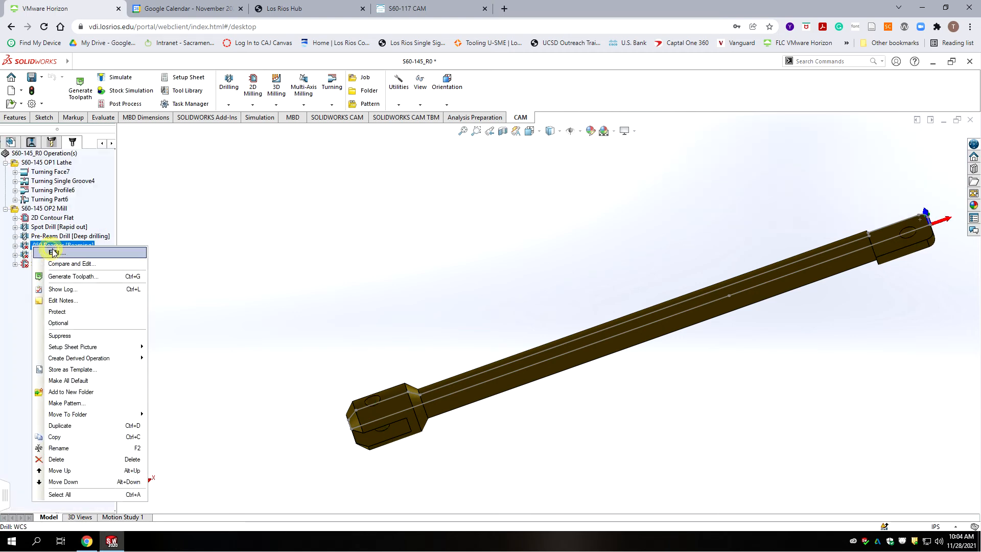
{"action": "left_click", "coordinate": [54, 252]}
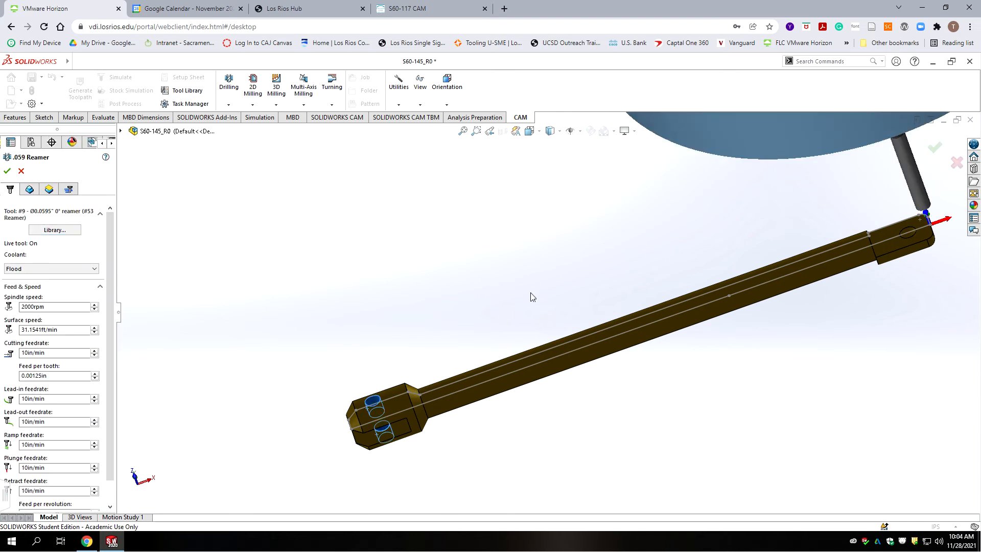
{"action": "left_click", "coordinate": [7, 170]}
{"action": "left_click", "coordinate": [7, 170]}
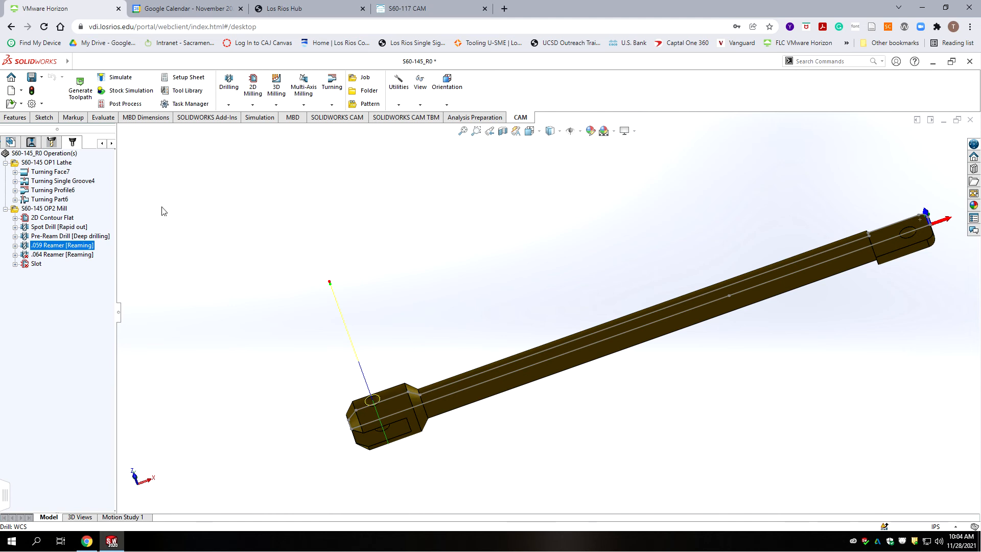
Edit the .064 Reamer operation, check its selected hole at the rod's origin end, and accept it to regenerate the toolpath
{"action": "left_click", "coordinate": [41, 254]}
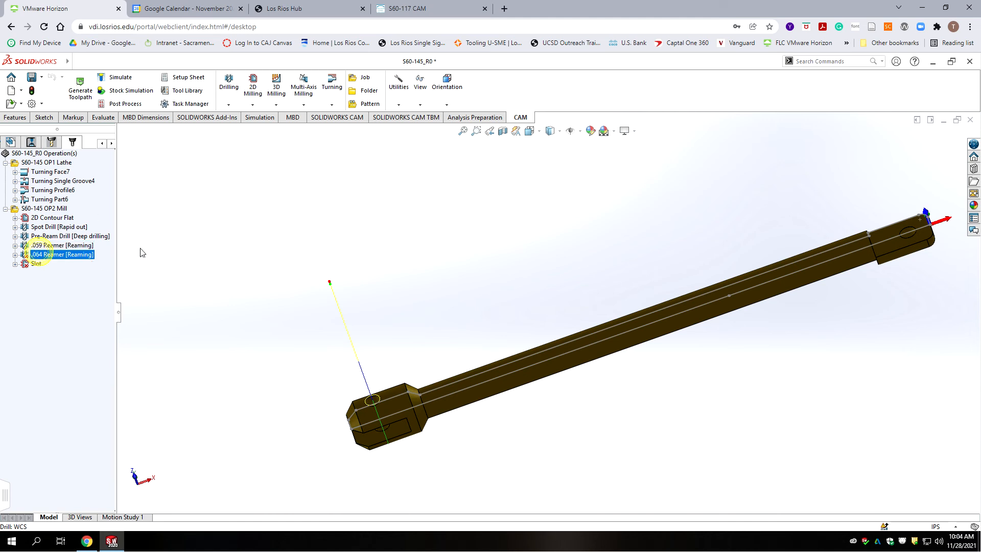
{"action": "right_click", "coordinate": [80, 254]}
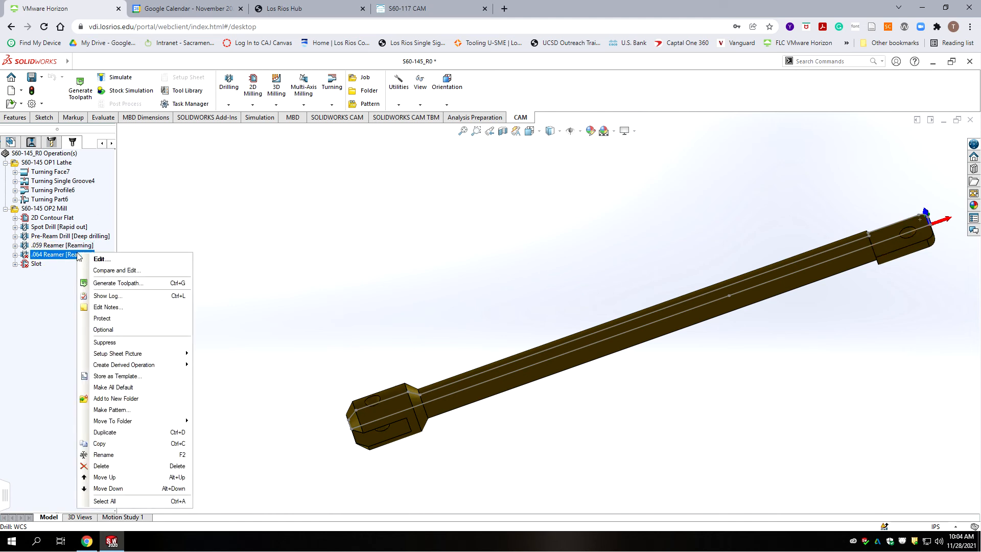
{"action": "left_click", "coordinate": [99, 259]}
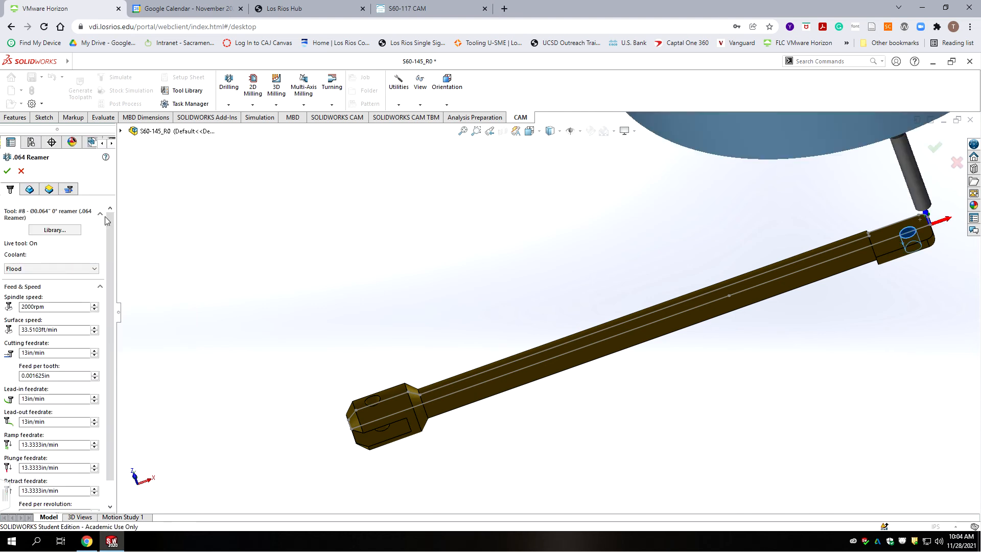
{"action": "left_click", "coordinate": [7, 170]}
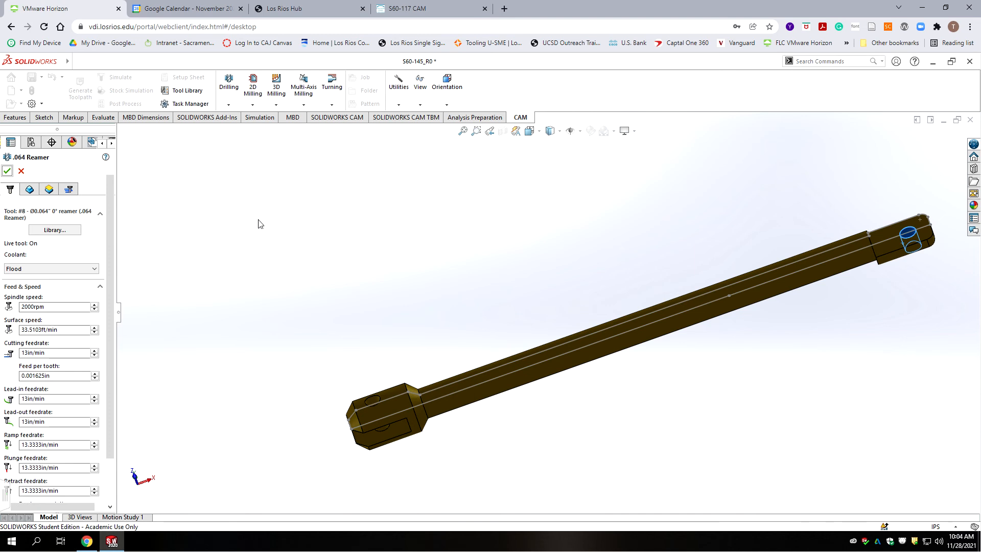
Edit the Slot operation, check its contour edge in the rod's larger end, and accept it to regenerate the toolpath
{"action": "left_click", "coordinate": [39, 264]}
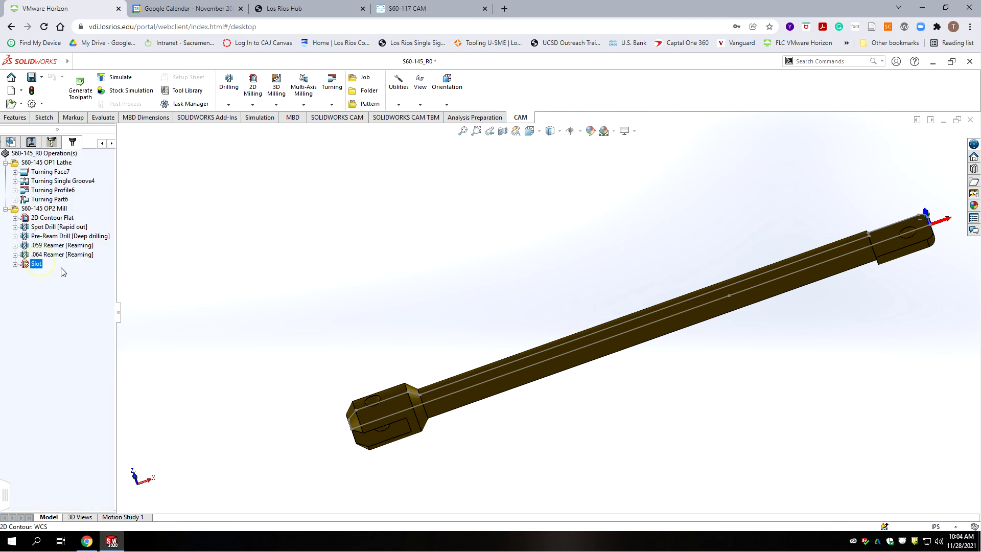
{"action": "right_click", "coordinate": [33, 265]}
{"action": "left_click", "coordinate": [51, 269]}
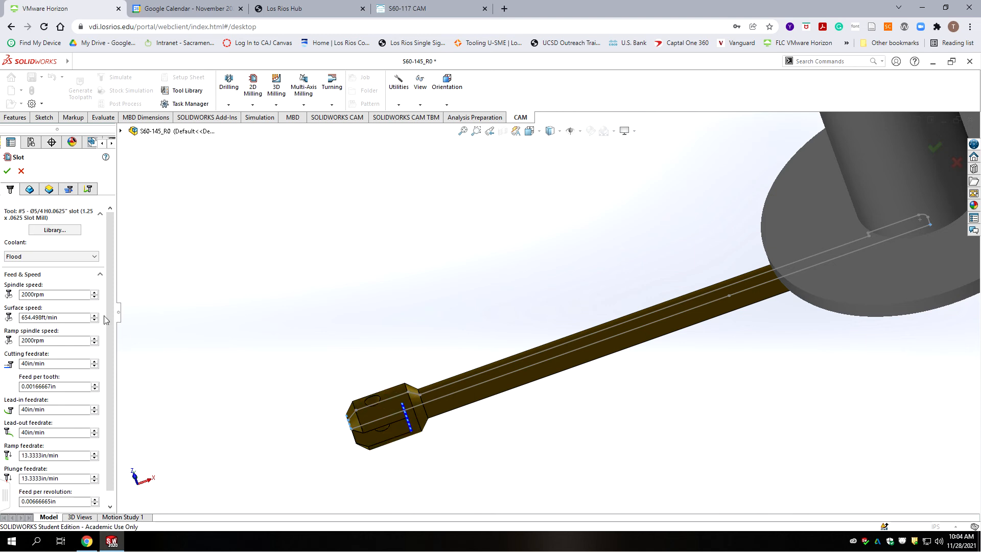
{"action": "left_click", "coordinate": [7, 171]}
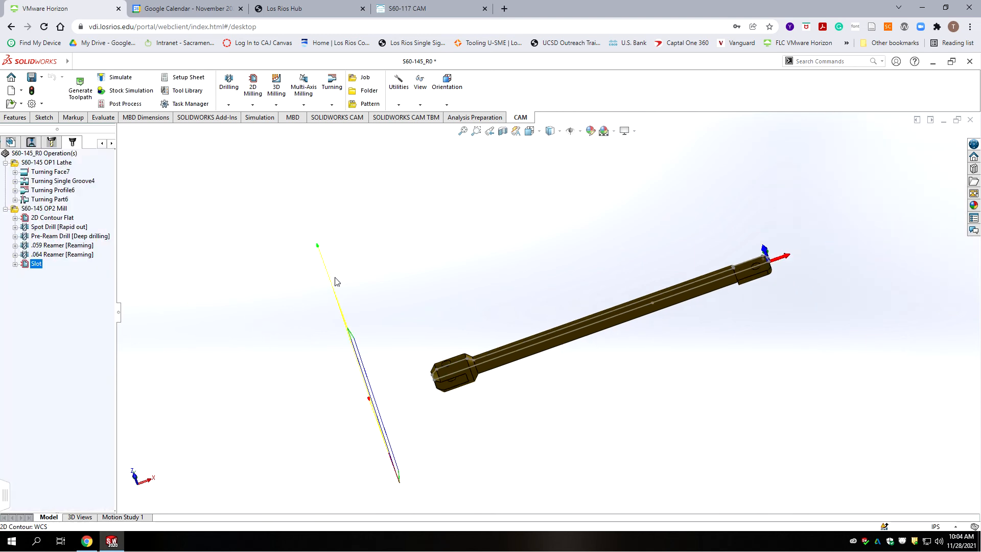
Examine the regenerated Slot toolpath around the slotted end of the rod, and save the part
{"action": "scroll", "coordinate": [337, 282], "scroll_direction": "down", "scroll_amount": 3}
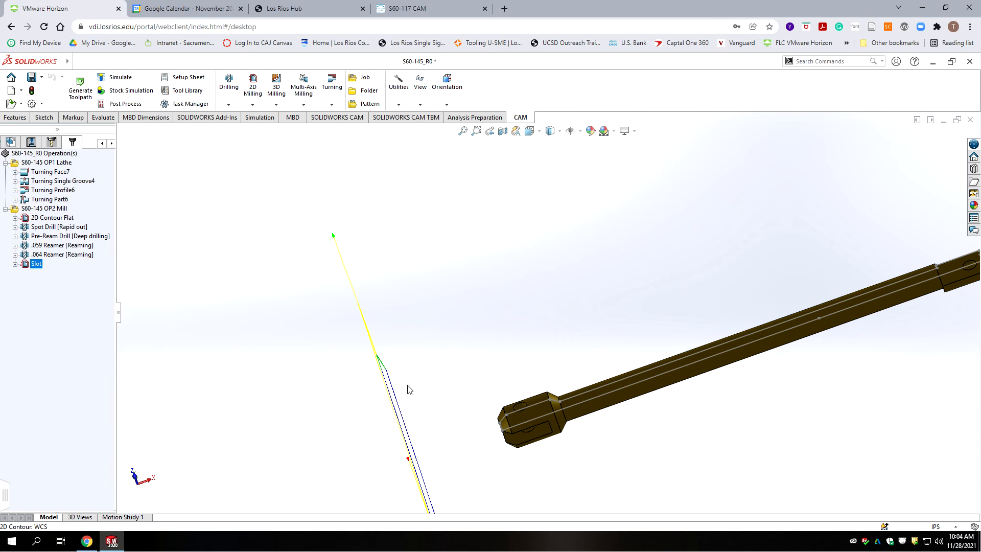
{"action": "middle_click_drag", "start_coordinate": [408, 385], "coordinate": [449, 341]}
{"action": "scroll", "coordinate": [450, 341], "scroll_direction": "up", "scroll_amount": 5}
{"action": "scroll", "coordinate": [531, 401], "scroll_direction": "down", "scroll_amount": 3}
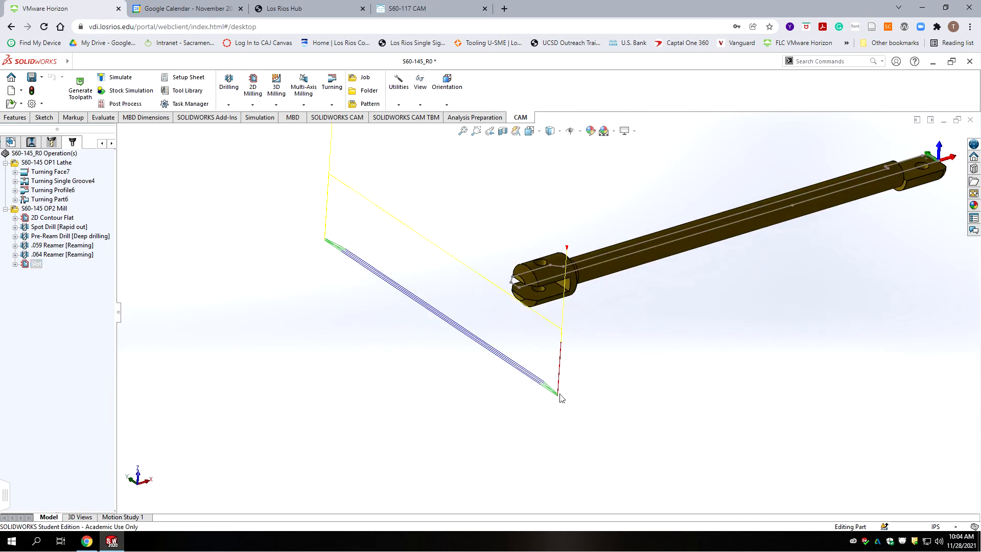
{"action": "scroll", "coordinate": [561, 398], "scroll_direction": "down", "scroll_amount": 2}
{"action": "scroll", "coordinate": [624, 389], "scroll_direction": "up", "scroll_amount": 5}
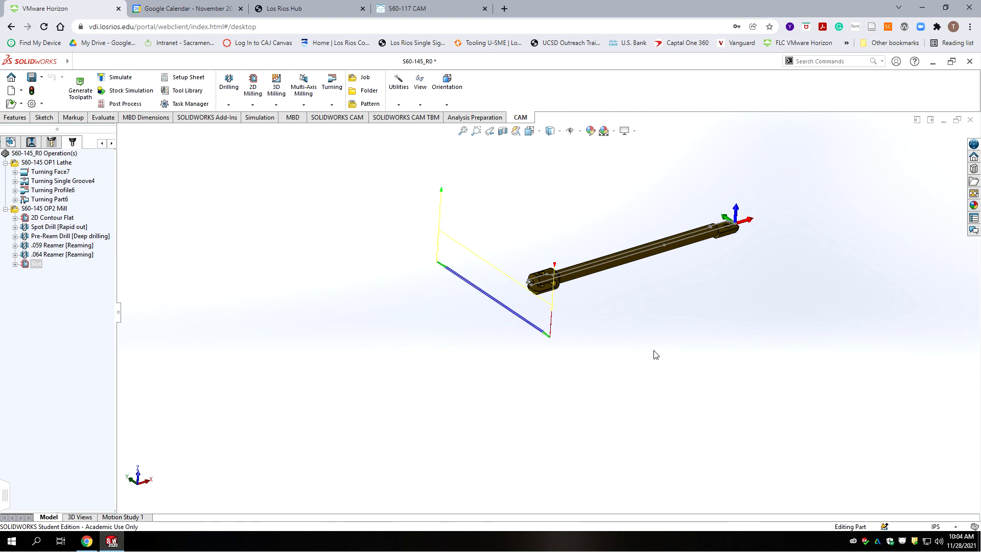
{"action": "scroll", "coordinate": [756, 240], "scroll_direction": "down", "scroll_amount": 2}
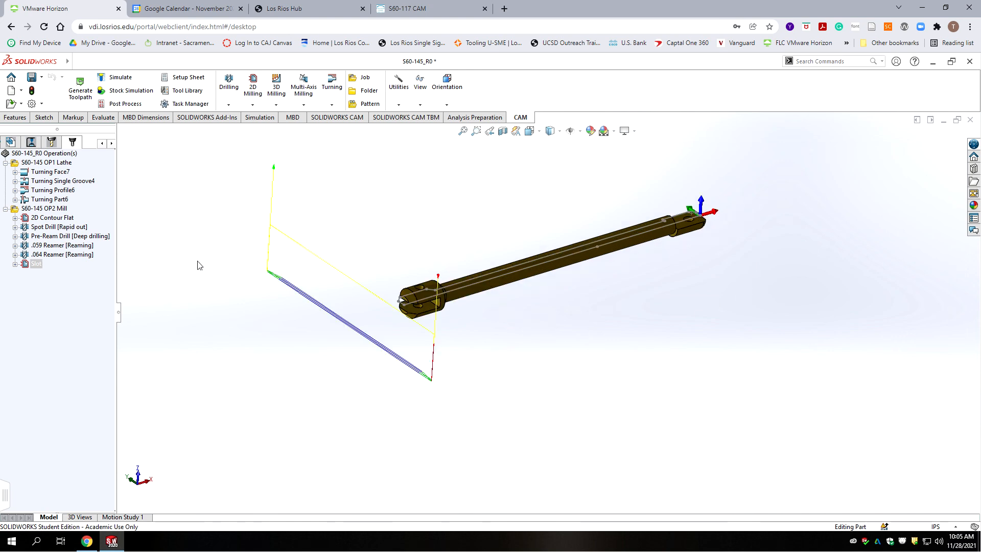
{"action": "left_click", "coordinate": [31, 76]}
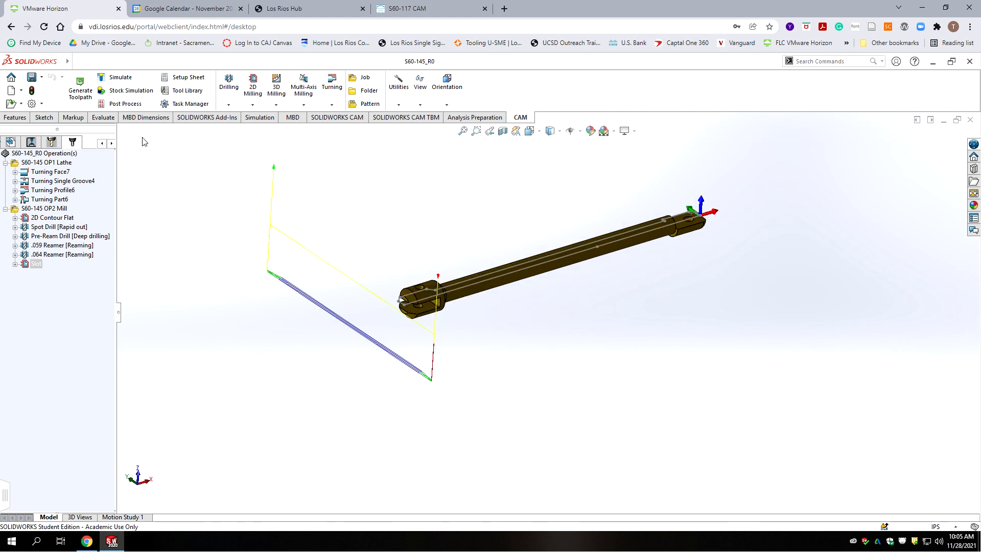